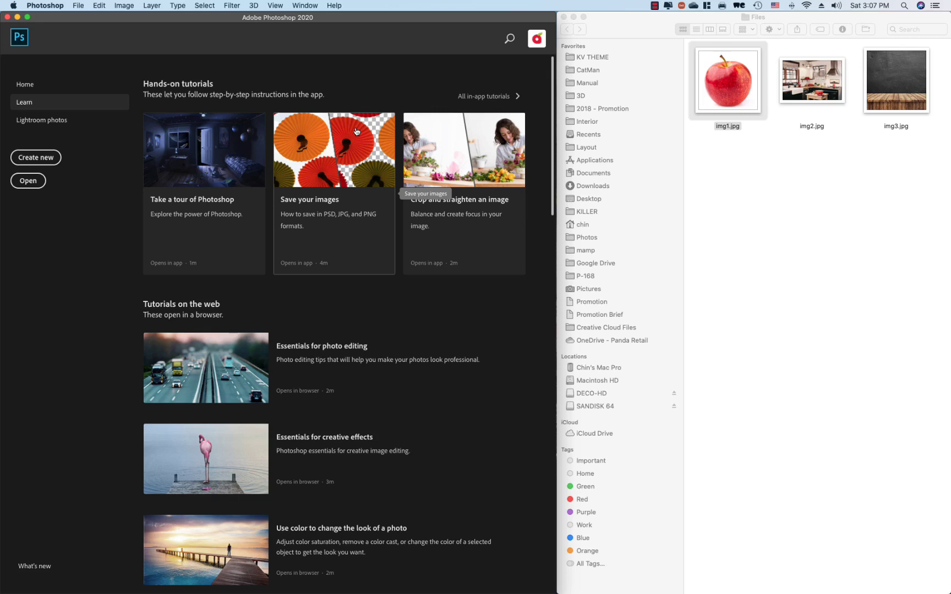
# Preview the three images img1.jpg, img2.jpg and img3.jpg in the Files folder.
pyautogui.click(790, 306)
pyautogui.click(749, 95)
pyautogui.press('space')
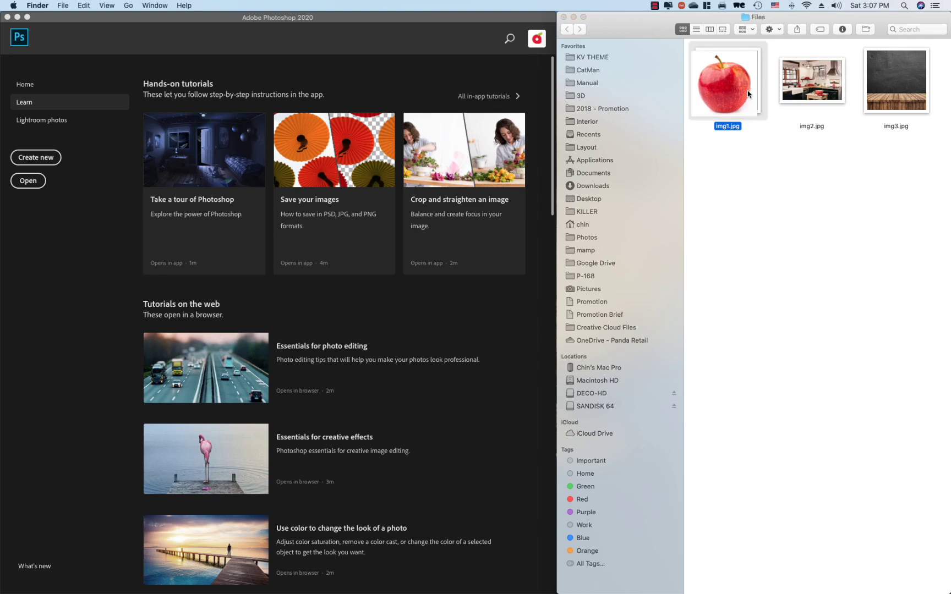
pyautogui.press('Right')
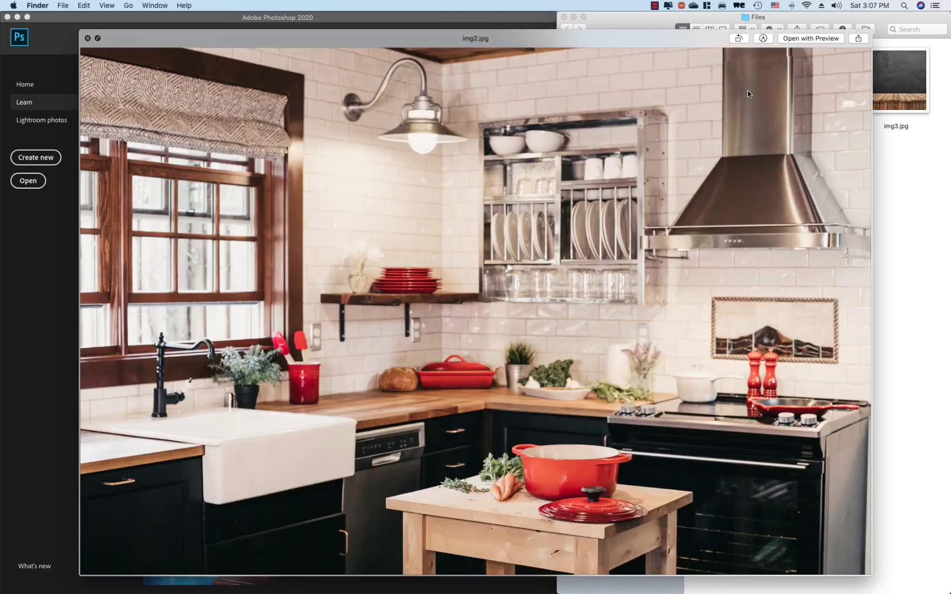
pyautogui.press('Right')
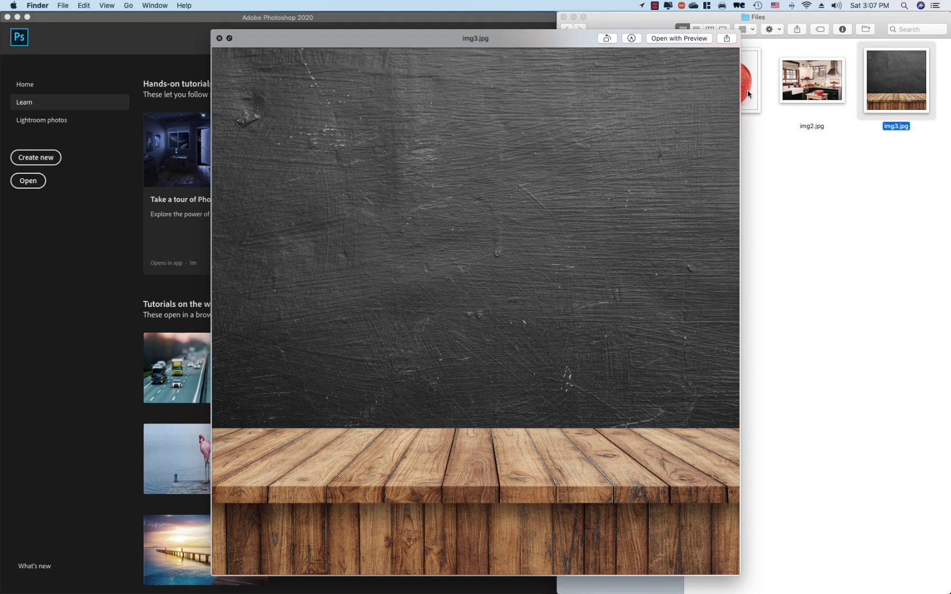
pyautogui.press('space')
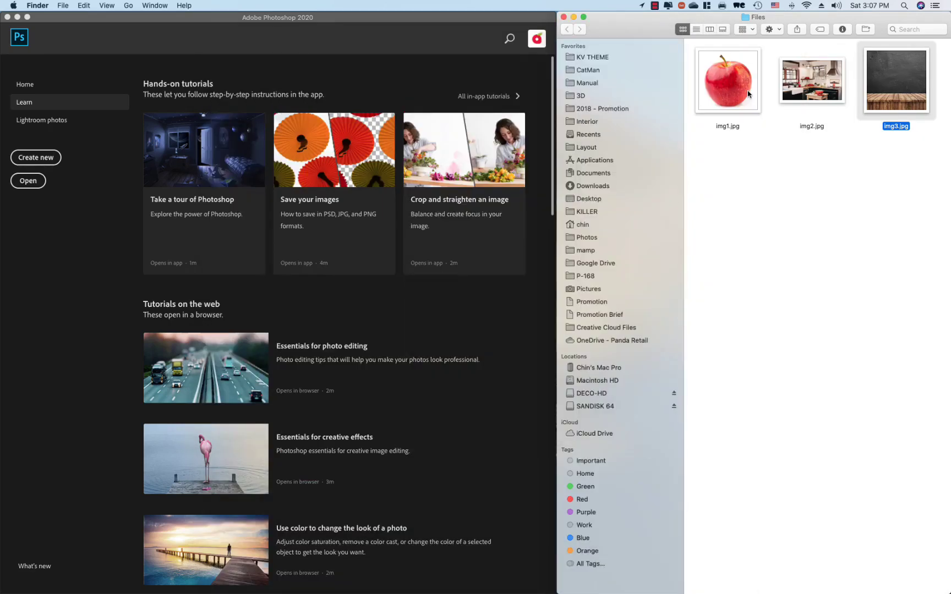
pyautogui.click(787, 236)
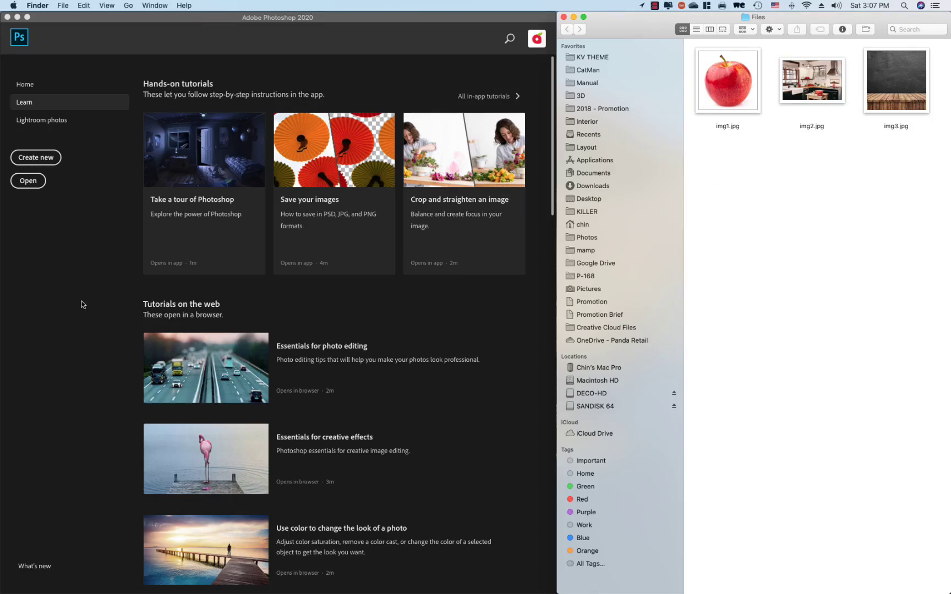
# Open img1.jpg from the Files folder in Photoshop and enlarge the application window to full screen width.
pyautogui.click(62, 6)
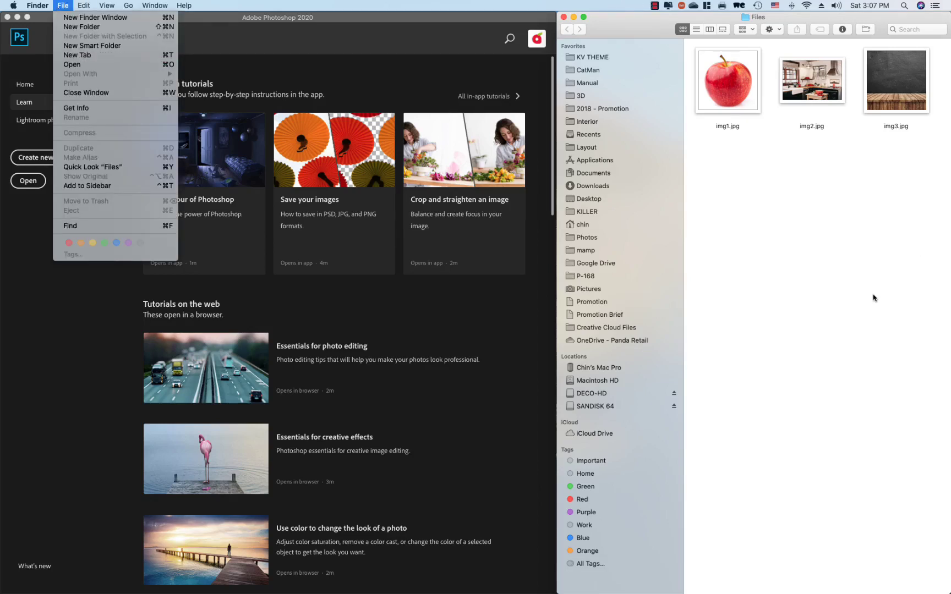
pyautogui.click(769, 142)
pyautogui.moveTo(748, 96); pyautogui.dragTo(339, 306)
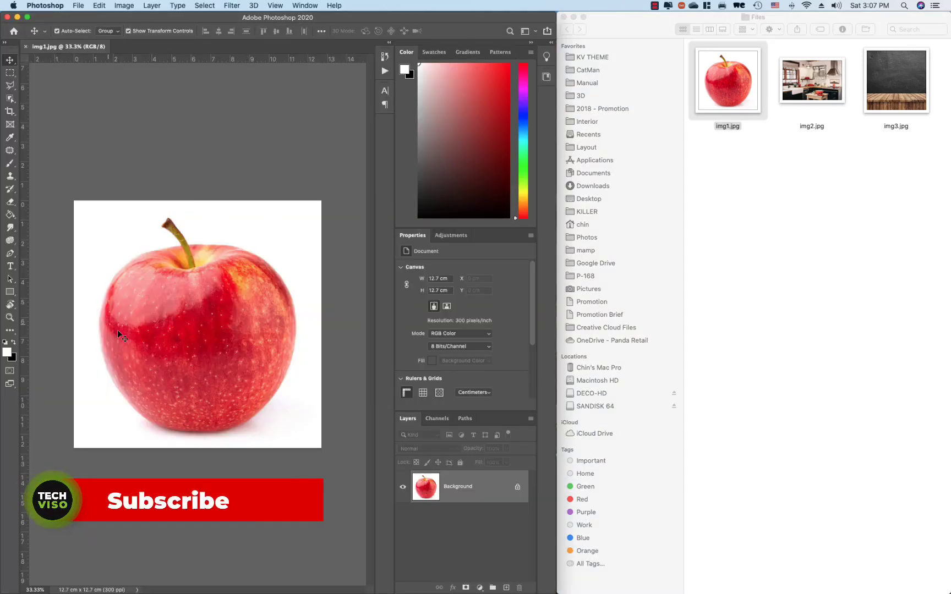
pyautogui.moveTo(555, 235); pyautogui.dragTo(948, 233)
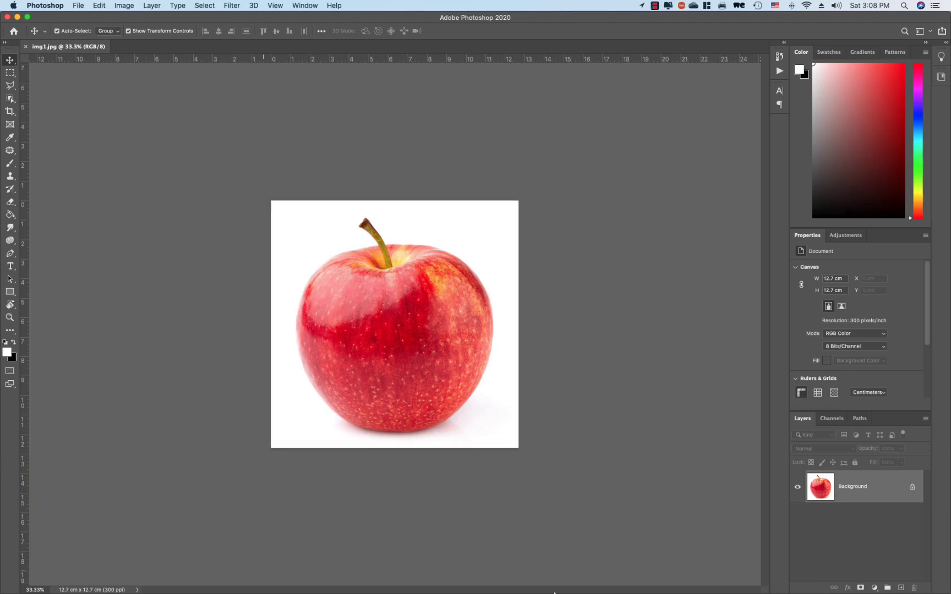
pyautogui.moveTo(330, 592)
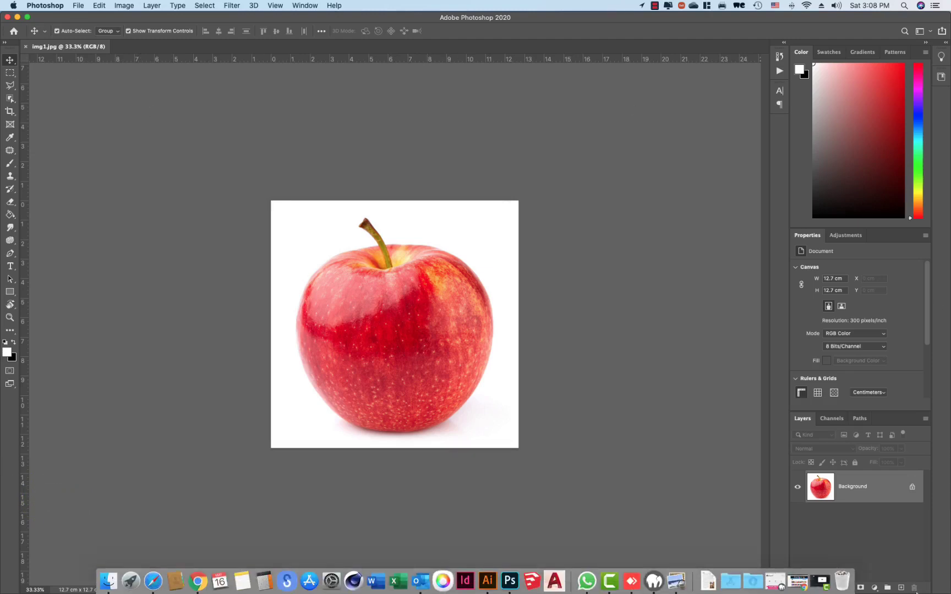
# Try the 3D, Motion and Painting workspaces, and return to the Essentials workspace.
pyautogui.click(918, 32)
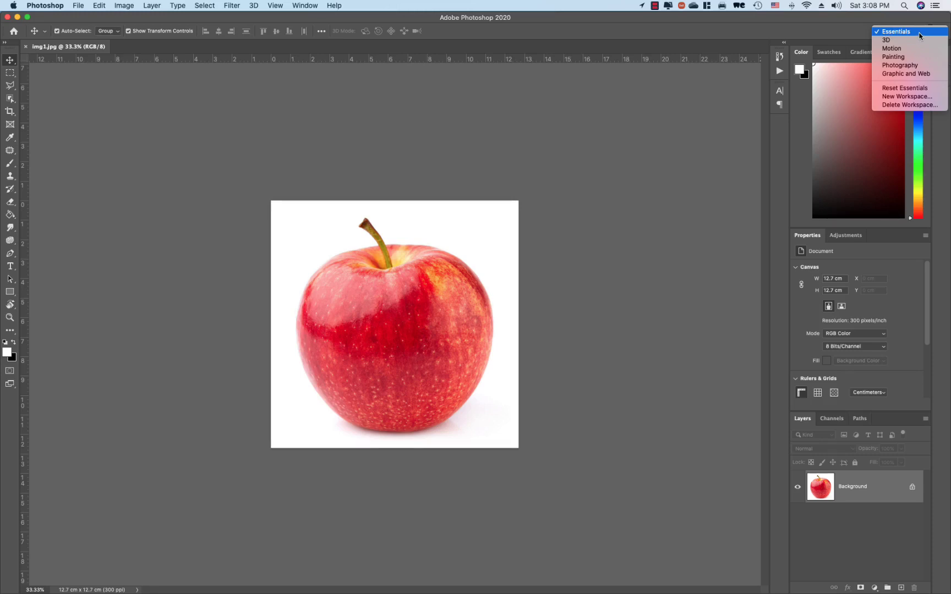
pyautogui.click(909, 40)
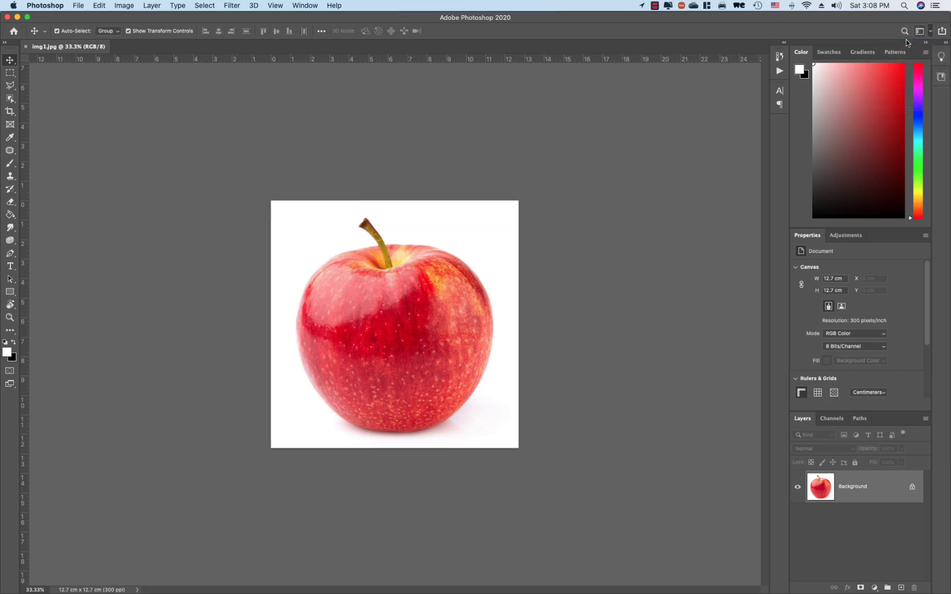
pyautogui.click(918, 32)
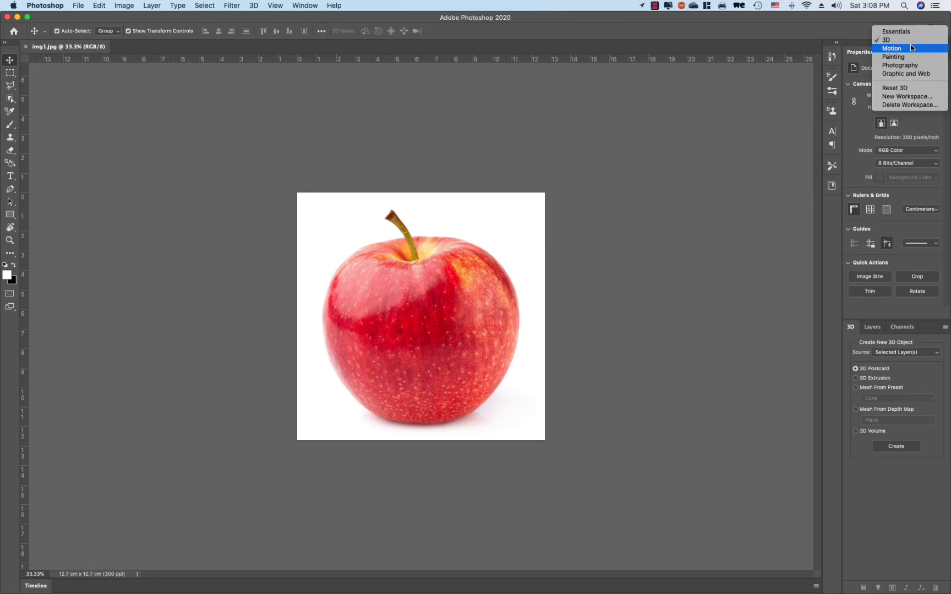
pyautogui.click(911, 48)
pyautogui.click(917, 30)
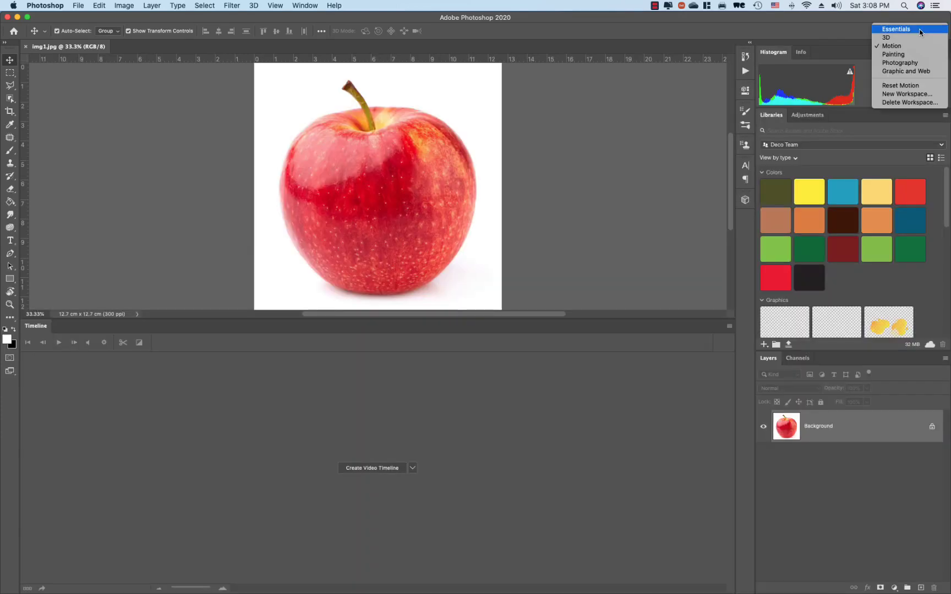
pyautogui.click(912, 54)
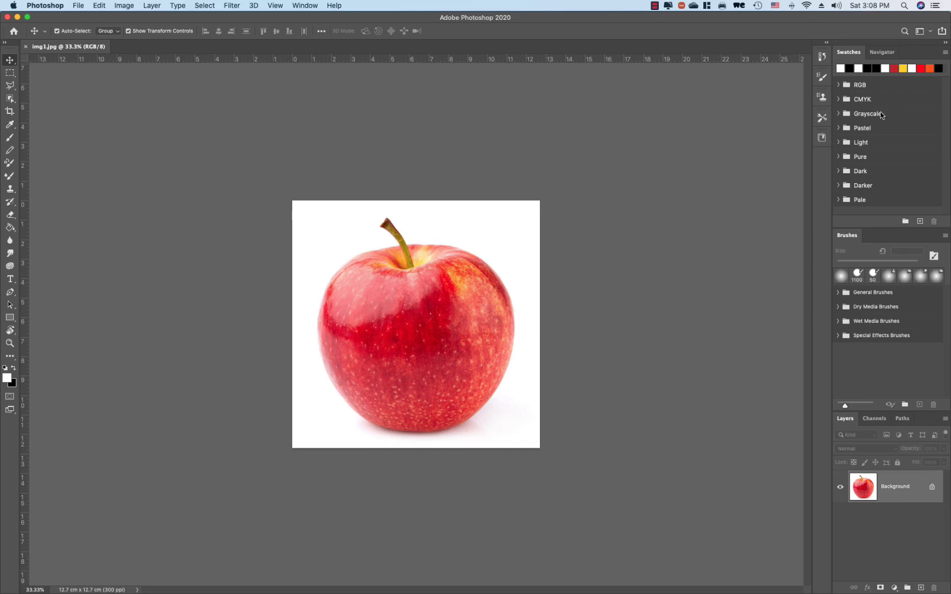
pyautogui.click(919, 32)
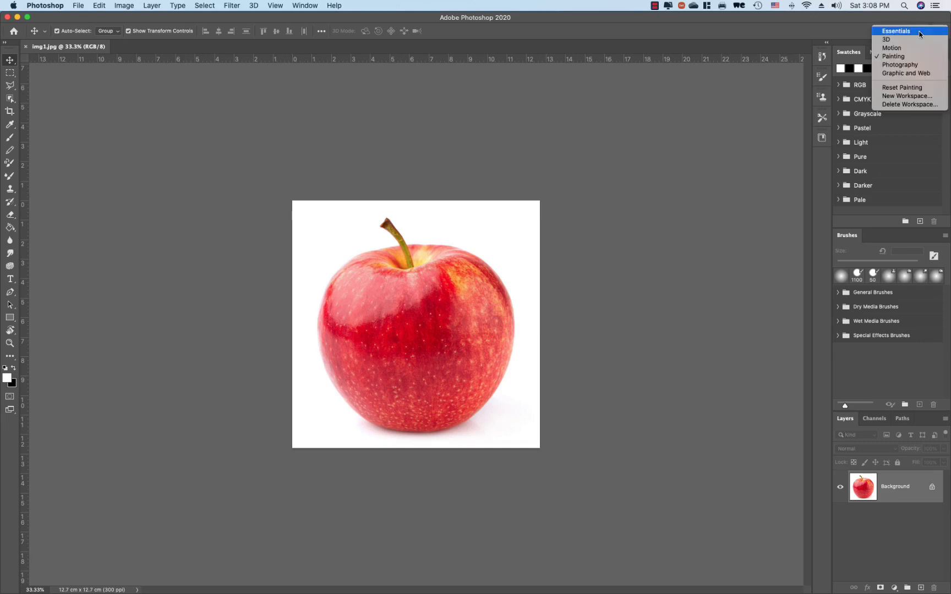
pyautogui.click(884, 32)
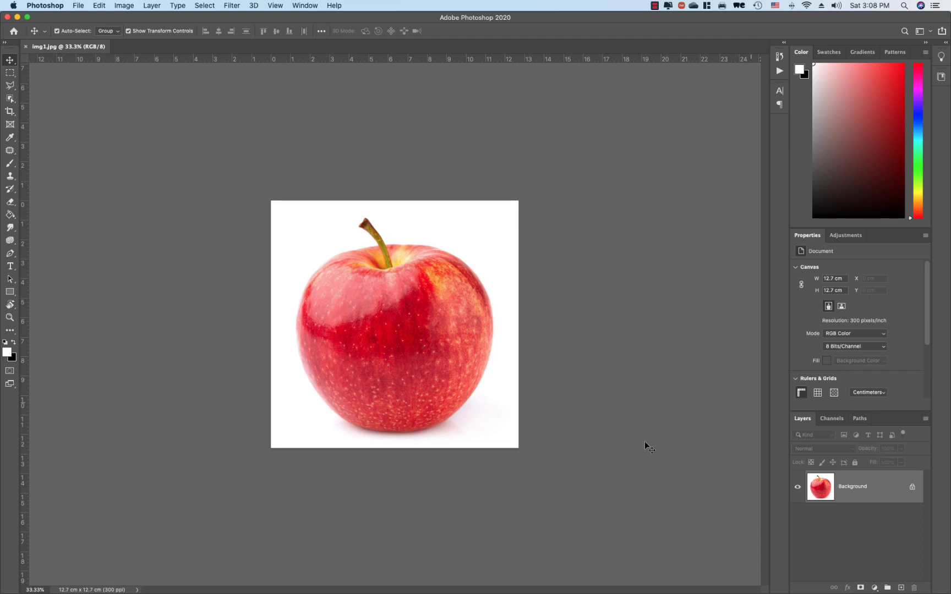
# Unlock the apple image's Background layer so it becomes a normal layer, leaving its layer style unchanged.
pyautogui.moveTo(403, 371); pyautogui.dragTo(347, 435)
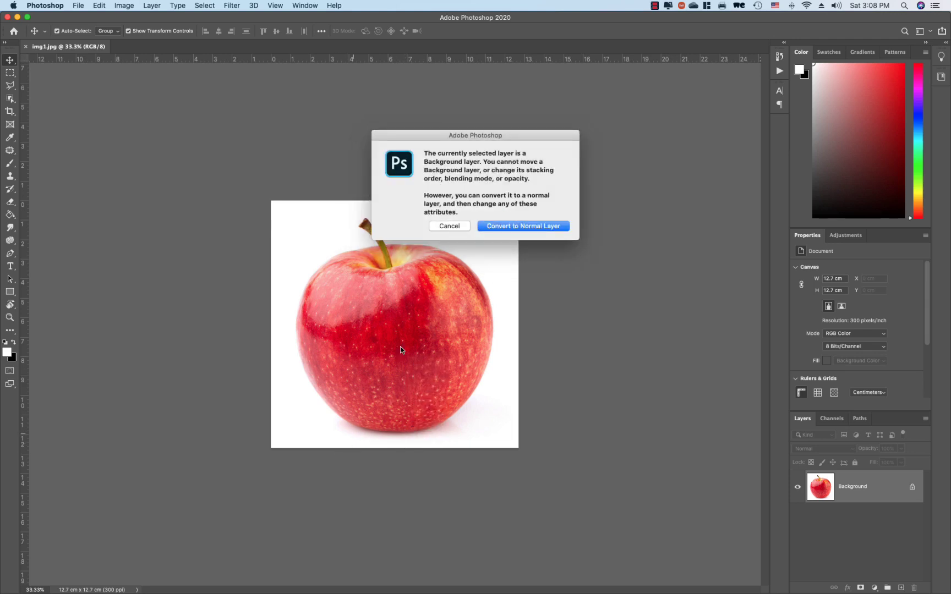
pyautogui.click(459, 231)
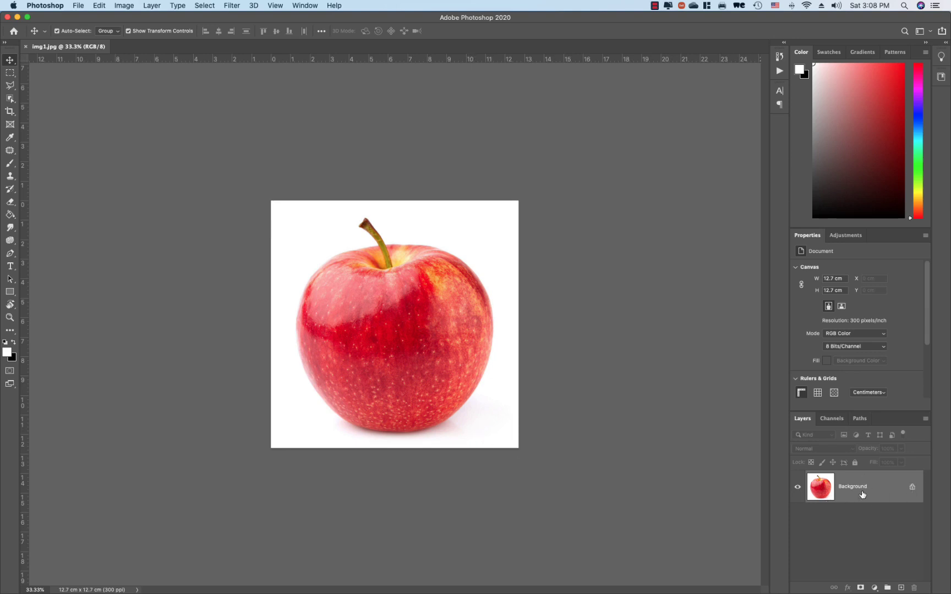
pyautogui.doubleClick(912, 491)
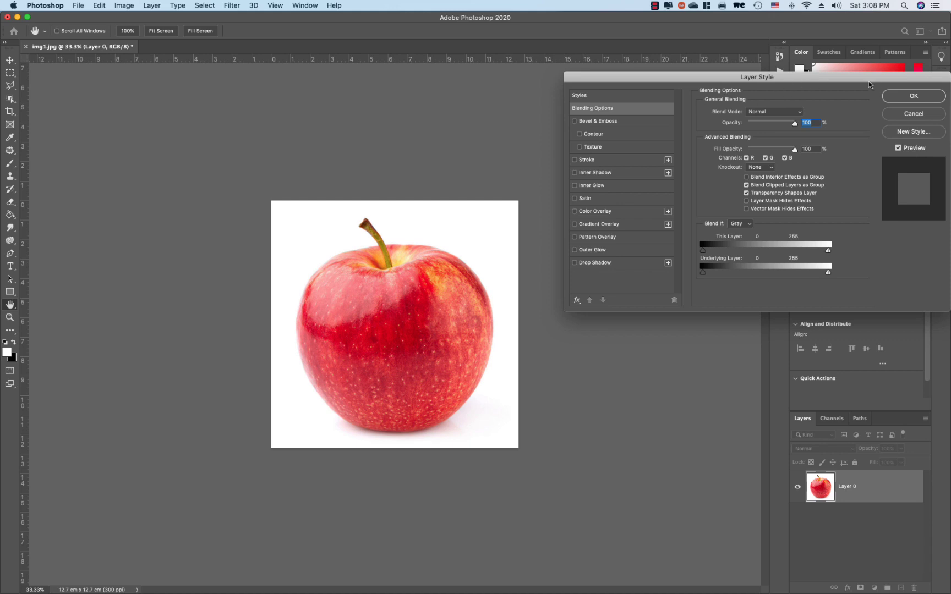
pyautogui.click(920, 116)
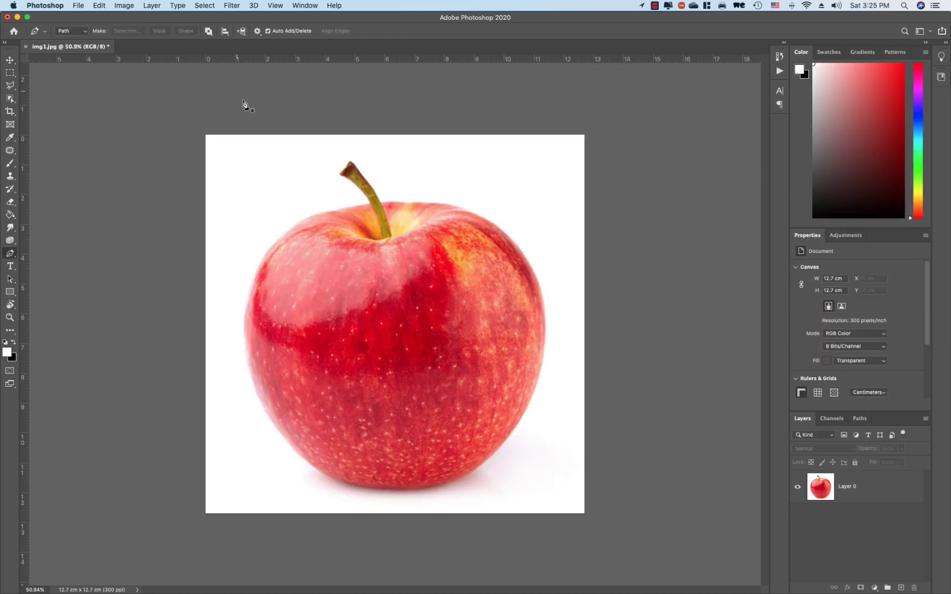
# Draw a short trial path with the Pen tool in the white area above the apple and discard it.
pyautogui.click(10, 59)
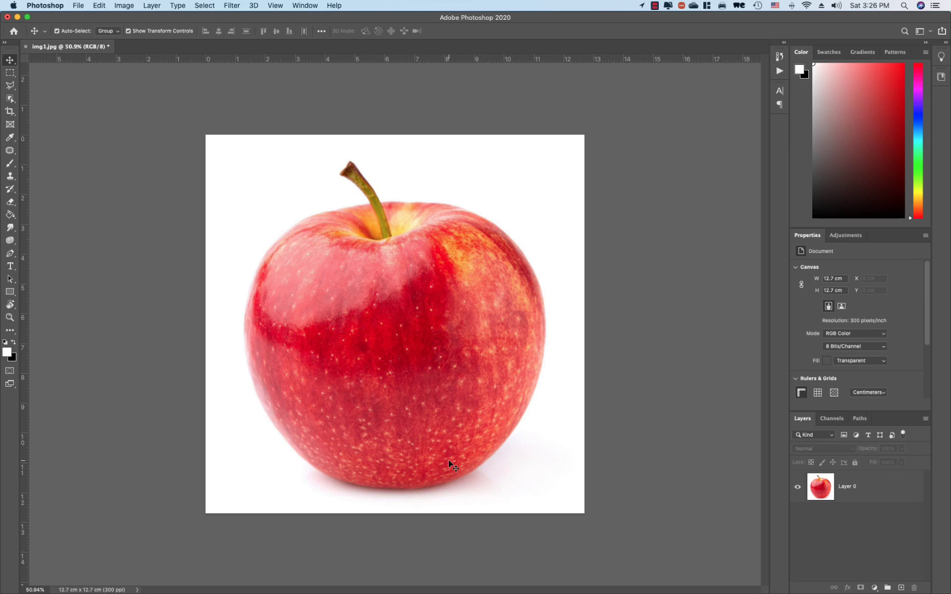
pyautogui.click(12, 255)
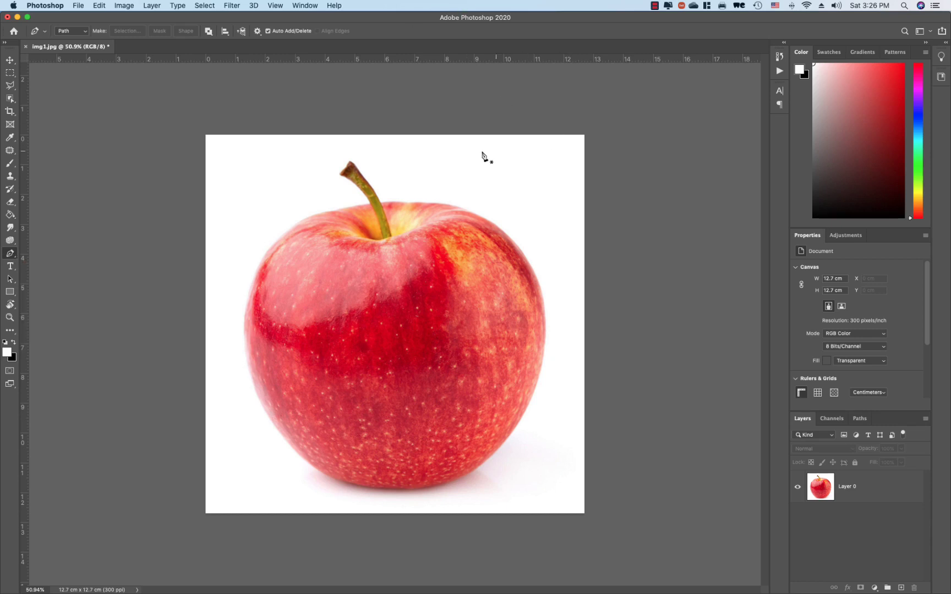
pyautogui.scroll(5, 471, 181)
pyautogui.press('super+r')
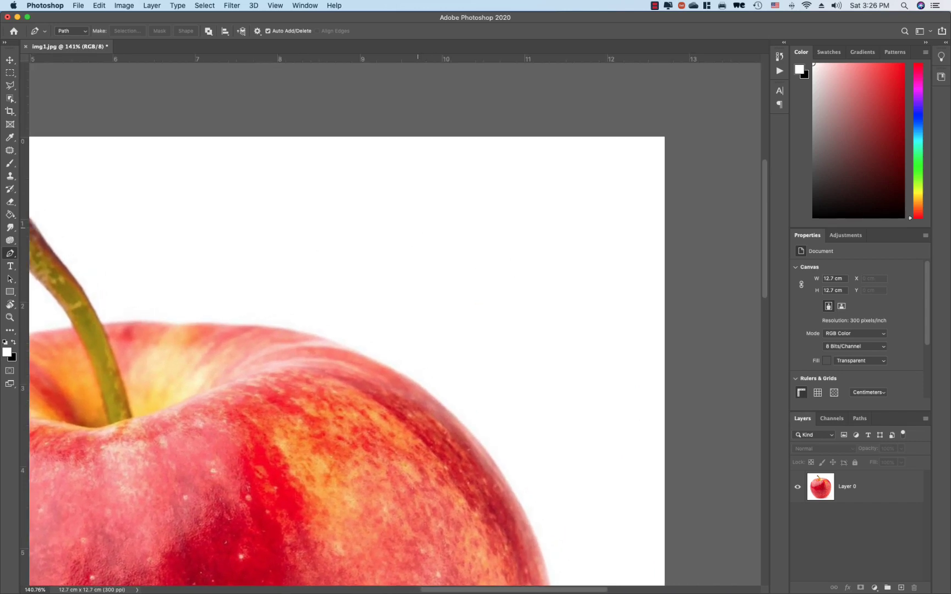
pyautogui.click(353, 217)
pyautogui.press('Escape')
pyautogui.moveTo(394, 218); pyautogui.dragTo(411, 218)
pyautogui.press('Return')
# Draw a practice path of connected smooth curves that loops back toward its start in the white area above the apple, and discard it.
pyautogui.moveTo(354, 208); pyautogui.dragTo(340, 243)
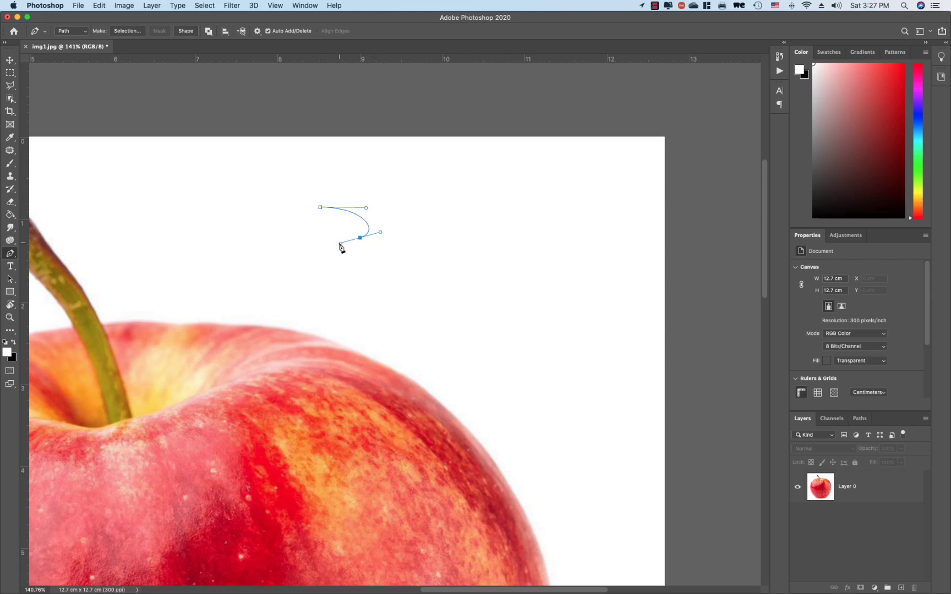
pyautogui.moveTo(298, 262); pyautogui.dragTo(293, 295)
pyautogui.moveTo(389, 311); pyautogui.dragTo(452, 311)
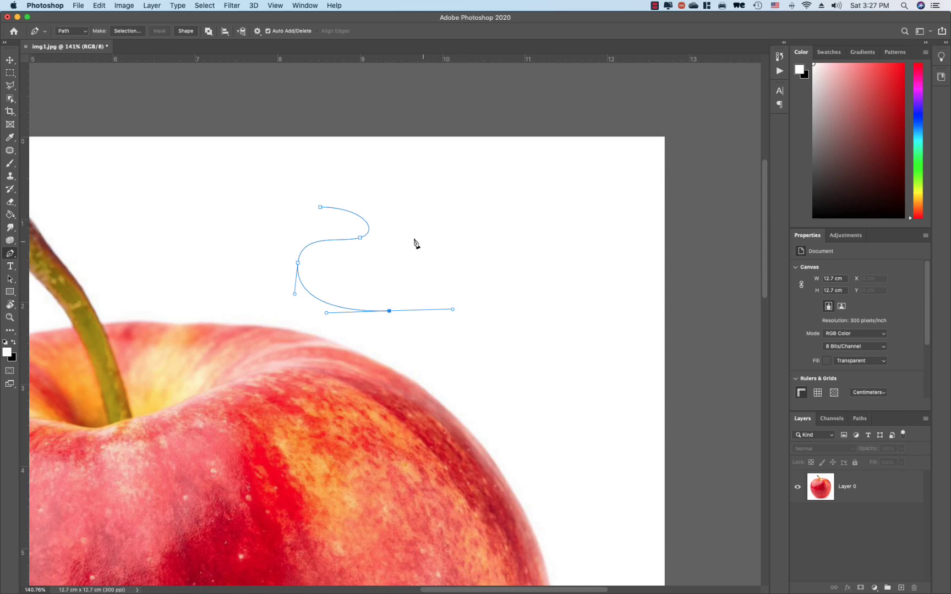
pyautogui.click(457, 254)
pyautogui.moveTo(457, 256); pyautogui.dragTo(398, 239)
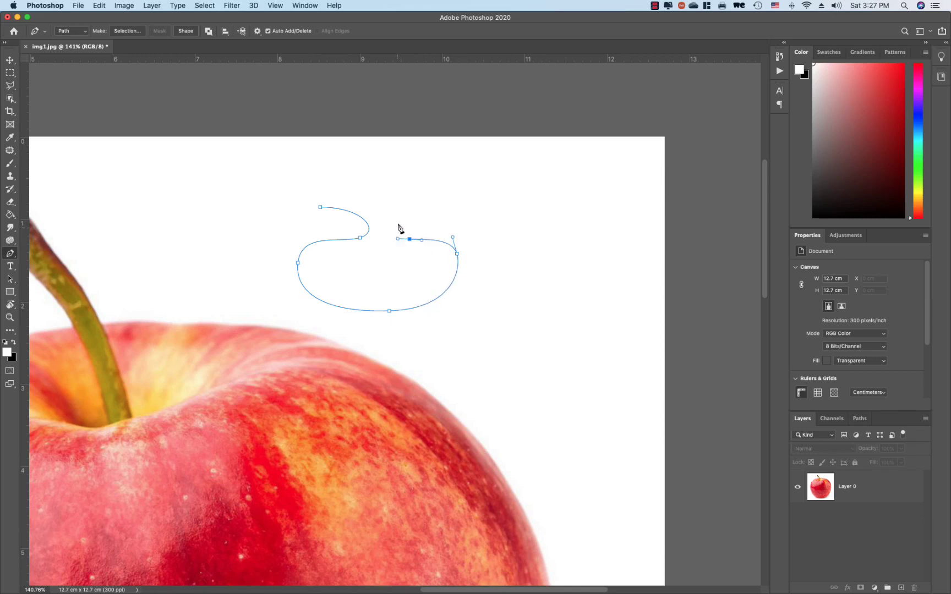
pyautogui.moveTo(435, 205); pyautogui.dragTo(492, 203)
pyautogui.press('Escape')
pyautogui.press('Escape')
# Draw another practice curve with three smooth anchor points near the image's right edge and discard it.
pyautogui.moveTo(528, 188); pyautogui.dragTo(453, 237)
pyautogui.moveTo(527, 243); pyautogui.dragTo(543, 253)
pyautogui.moveTo(526, 288); pyautogui.dragTo(498, 291)
pyautogui.press('Escape')
pyautogui.press('Escape')
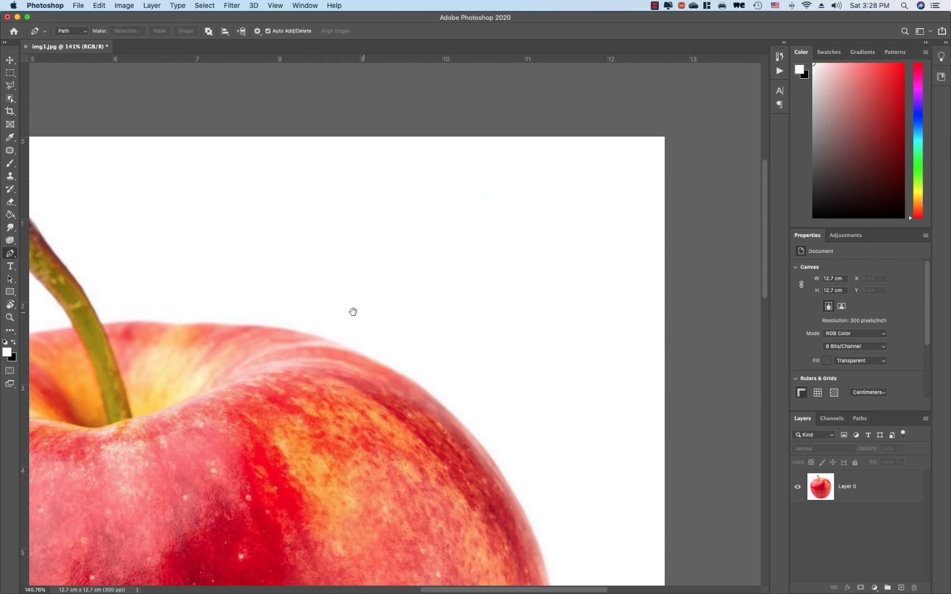
# Practise a wavy Pen path to the right of the stem, removing one direction handle from its last anchor before continuing.
pyautogui.moveTo(352, 312); pyautogui.dragTo(548, 295)
pyautogui.press('super+r')
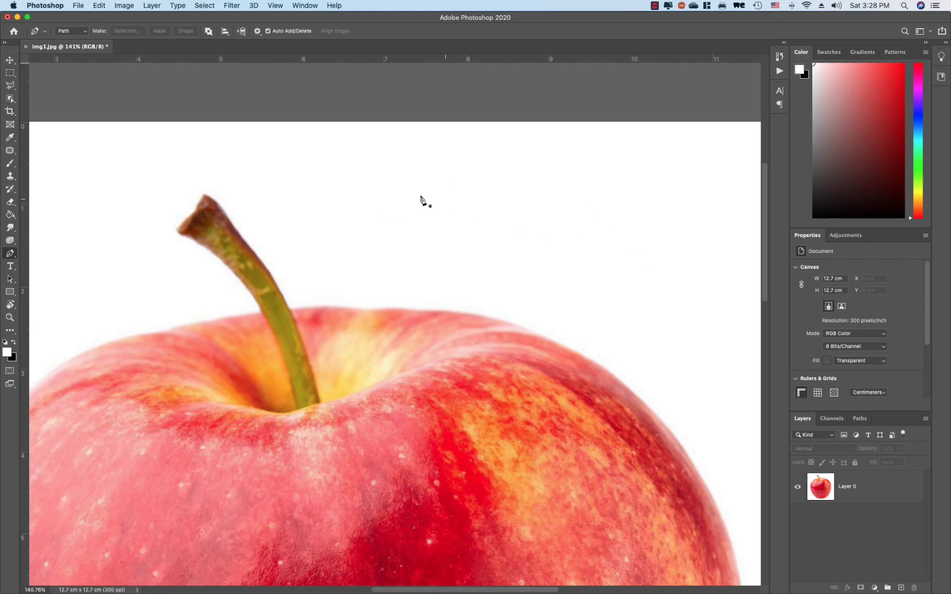
pyautogui.moveTo(370, 186); pyautogui.dragTo(412, 177)
pyautogui.moveTo(504, 199); pyautogui.dragTo(601, 256)
pyautogui.click(607, 203)
pyautogui.moveTo(607, 203); pyautogui.dragTo(596, 176)
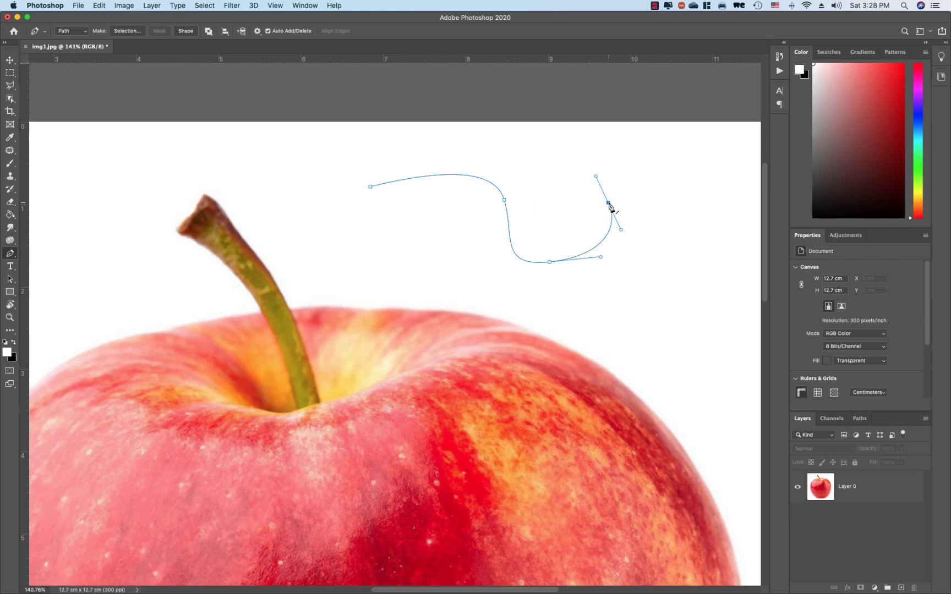
pyautogui.click(522, 204)
pyautogui.moveTo(371, 187); pyautogui.dragTo(265, 259)
pyautogui.click(10, 59)
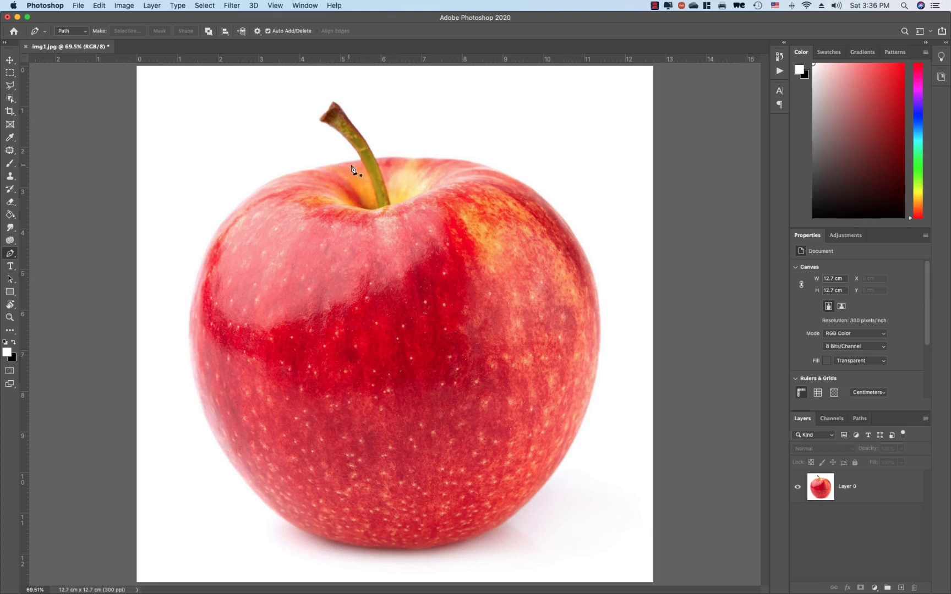
# Start a Pen path where the apple meets the left of the stem and trace its left side with curved anchors.
pyautogui.moveTo(355, 157); pyautogui.dragTo(418, 218)
pyautogui.moveTo(384, 174); pyautogui.dragTo(354, 183)
pyautogui.click(368, 196)
pyautogui.moveTo(309, 208); pyautogui.dragTo(276, 217)
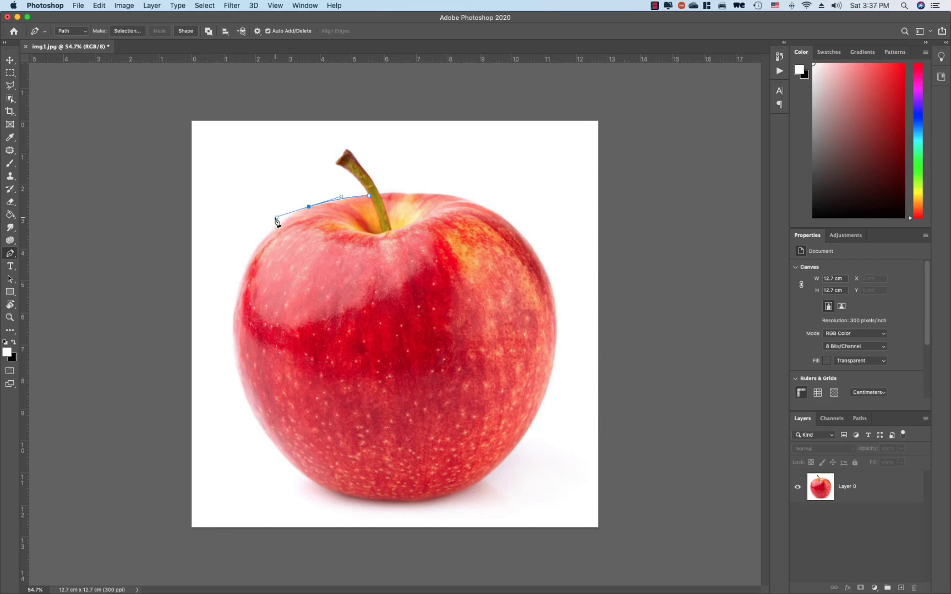
pyautogui.moveTo(243, 273); pyautogui.dragTo(237, 296)
pyautogui.moveTo(237, 296)
pyautogui.mouseDown()
pyautogui.moveTo(269, 302)
pyautogui.moveTo(235, 300)
pyautogui.mouseUp()
pyautogui.moveTo(240, 379); pyautogui.dragTo(251, 420)
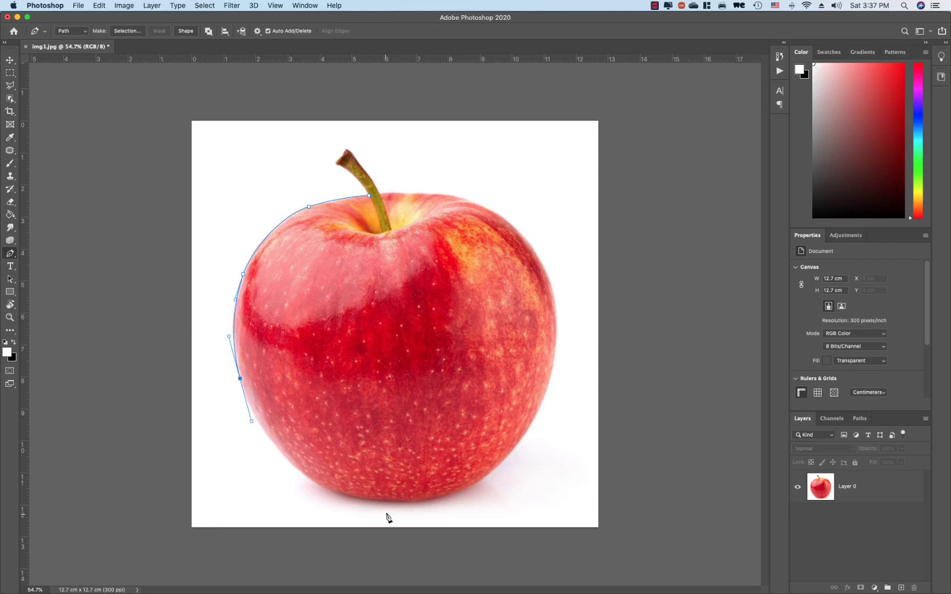
# Continue the path with curved anchors around the apple's bottom, right side and top edge up to the right of the stem.
pyautogui.moveTo(333, 489); pyautogui.dragTo(383, 506)
pyautogui.moveTo(469, 486); pyautogui.dragTo(493, 470)
pyautogui.moveTo(554, 357); pyautogui.dragTo(564, 281)
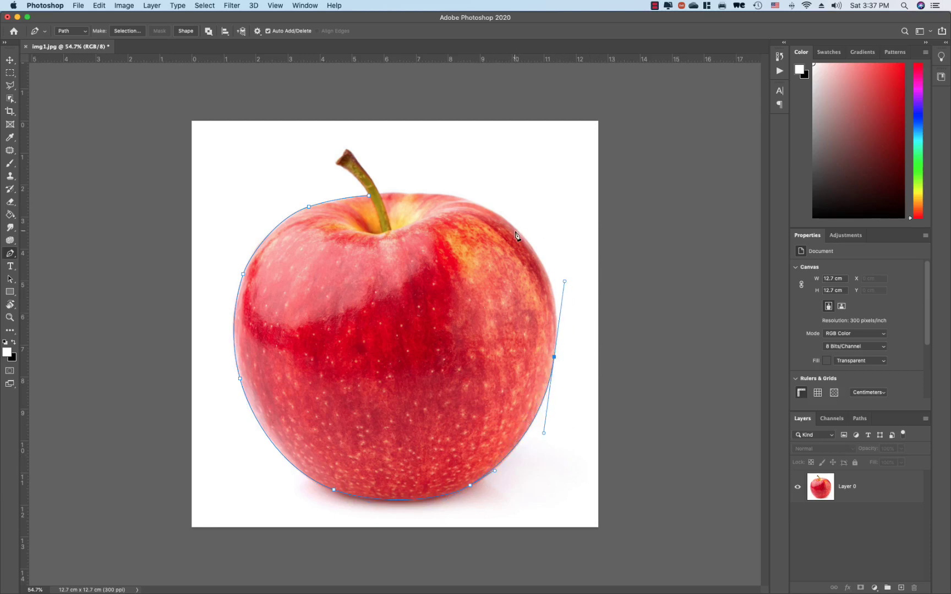
pyautogui.moveTo(513, 227); pyautogui.dragTo(494, 208)
pyautogui.moveTo(439, 193); pyautogui.dragTo(420, 192)
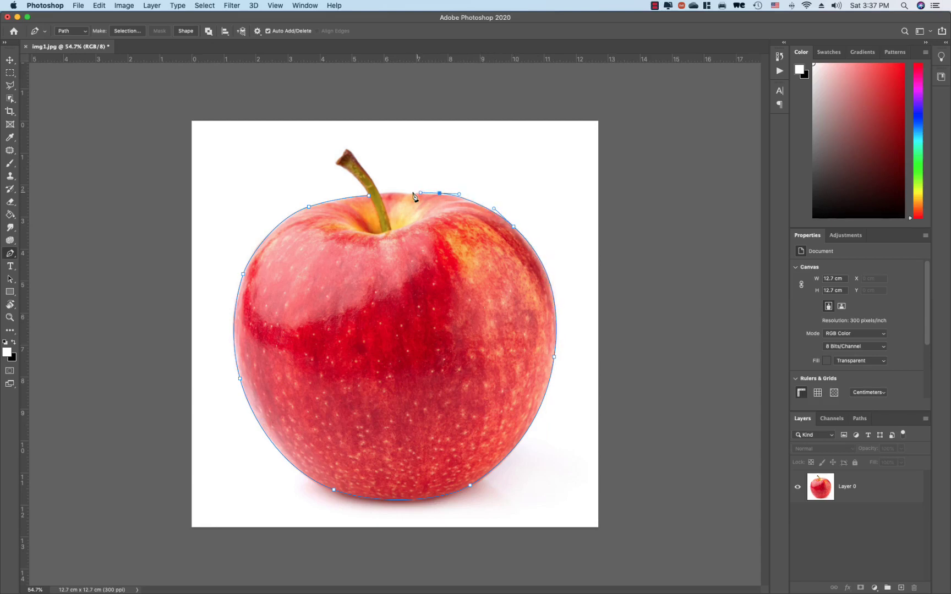
pyautogui.click(381, 195)
pyautogui.moveTo(345, 160); pyautogui.dragTo(382, 230)
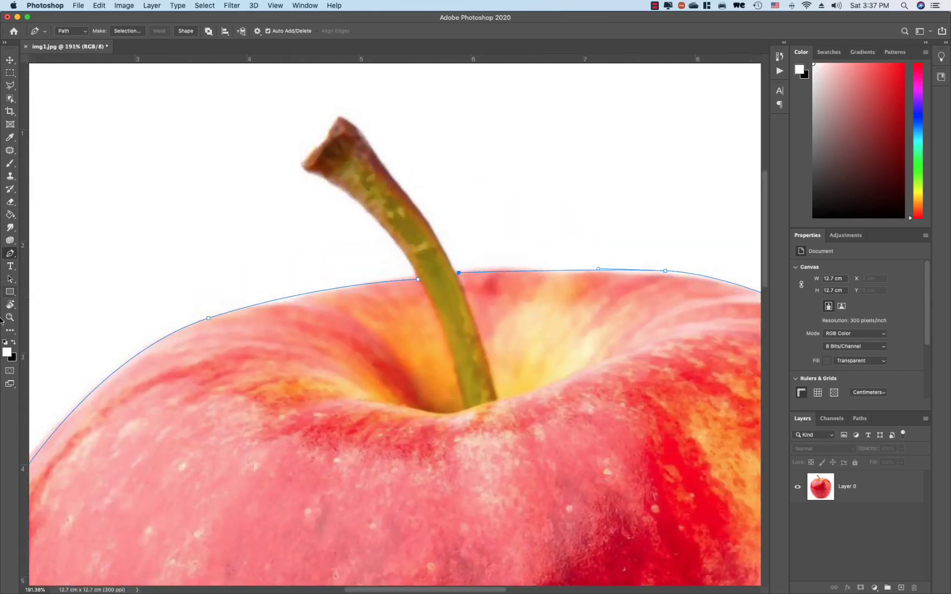
# Trace the apple's stem from its right side over the tip and down its left side, closing the path at its starting anchor.
pyautogui.click(457, 273)
pyautogui.moveTo(425, 221); pyautogui.dragTo(409, 200)
pyautogui.moveTo(379, 164); pyautogui.dragTo(379, 159)
pyautogui.moveTo(326, 119); pyautogui.dragTo(324, 132)
pyautogui.moveTo(327, 126); pyautogui.dragTo(318, 149)
pyautogui.moveTo(302, 165); pyautogui.dragTo(338, 184)
pyautogui.click(395, 241)
pyautogui.click(418, 279)
pyautogui.click(418, 280)
pyautogui.moveTo(440, 304); pyautogui.dragTo(376, 355)
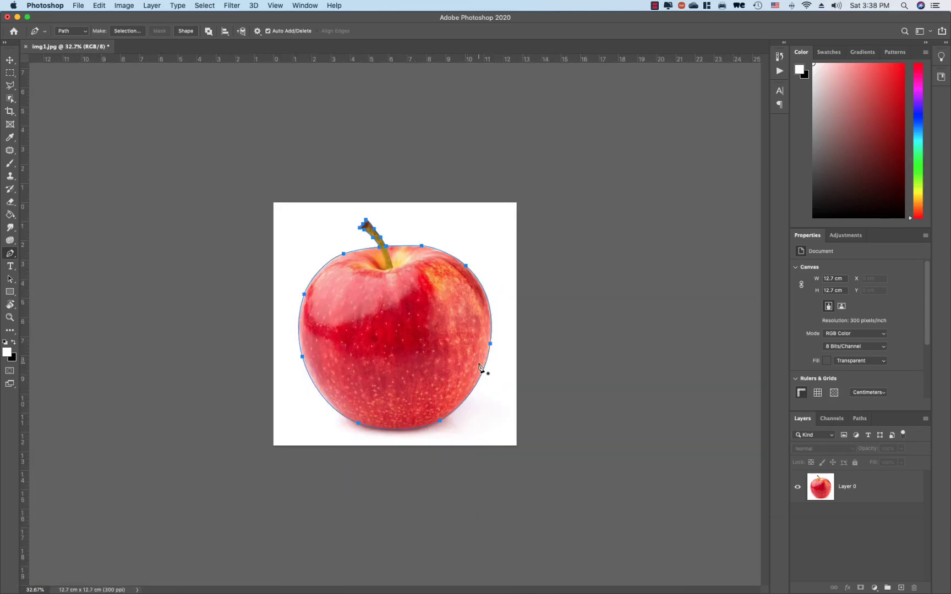
# Convert the closed apple path into a new anti-aliased selection with a feather radius of 2 pixels.
pyautogui.rightClick(393, 324)
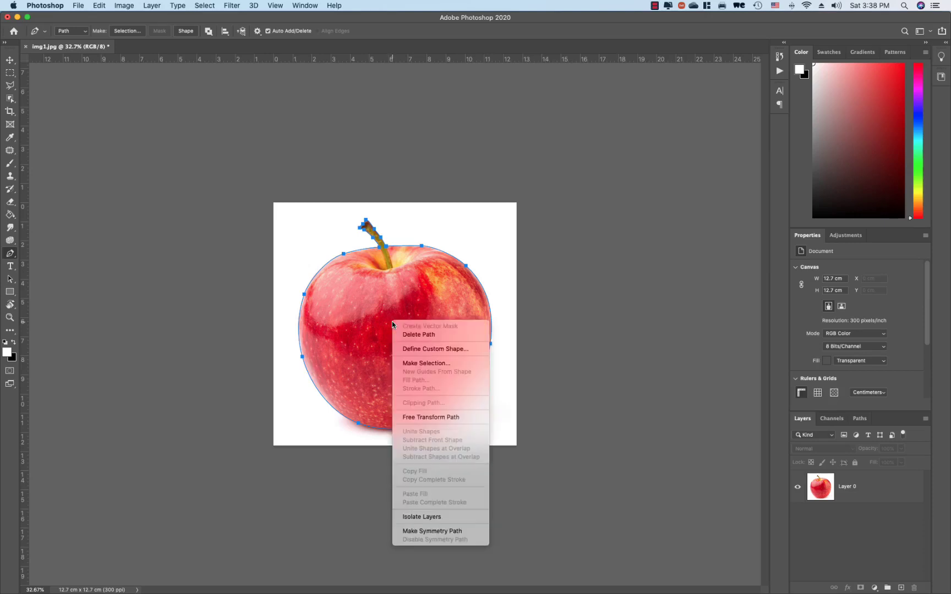
pyautogui.click(426, 363)
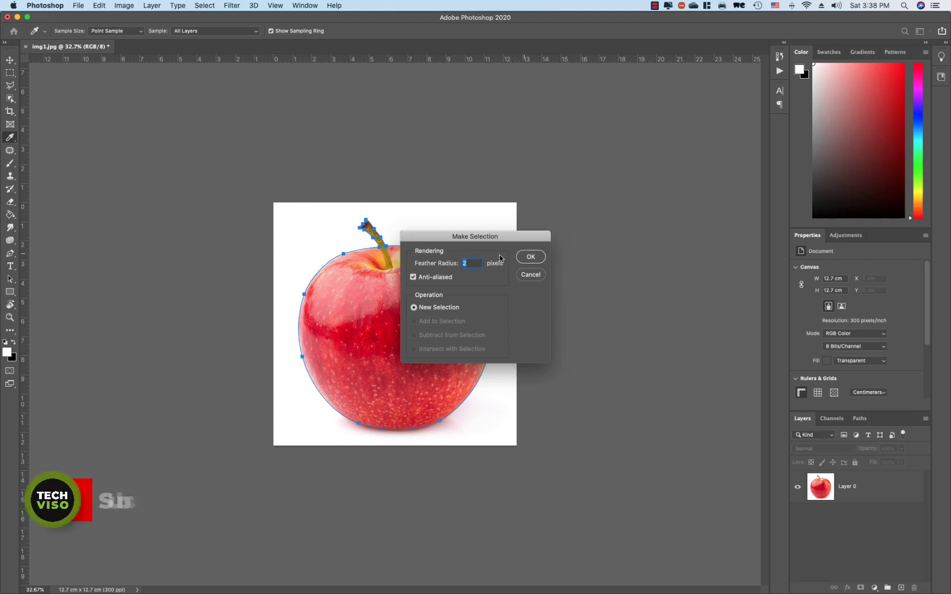
pyautogui.click(530, 257)
pyautogui.press('p')
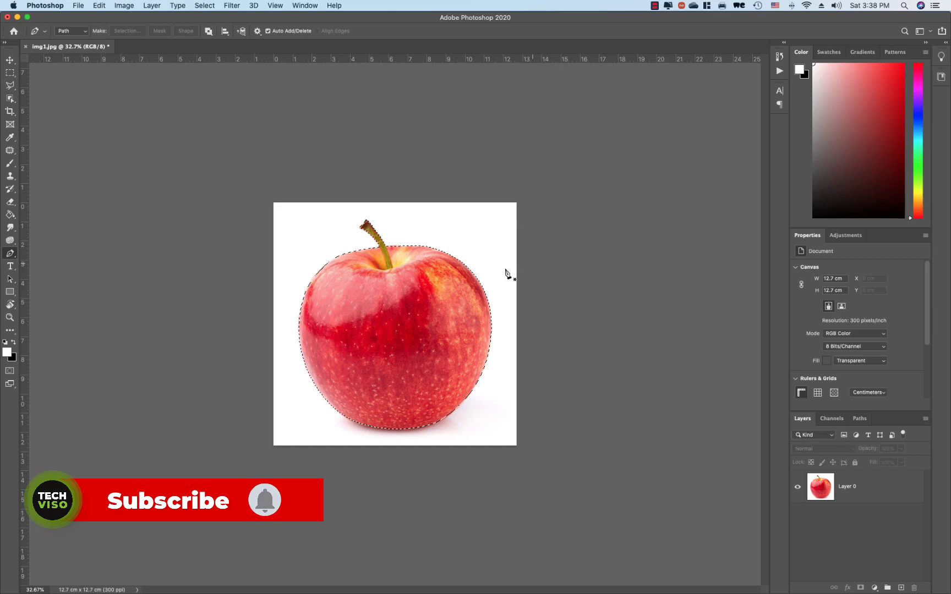
# Copy the selected apple with Copy Merged and paste it onto a new layer above Layer 0.
pyautogui.scroll(5, 377, 304)
pyautogui.scroll(2, 377, 305)
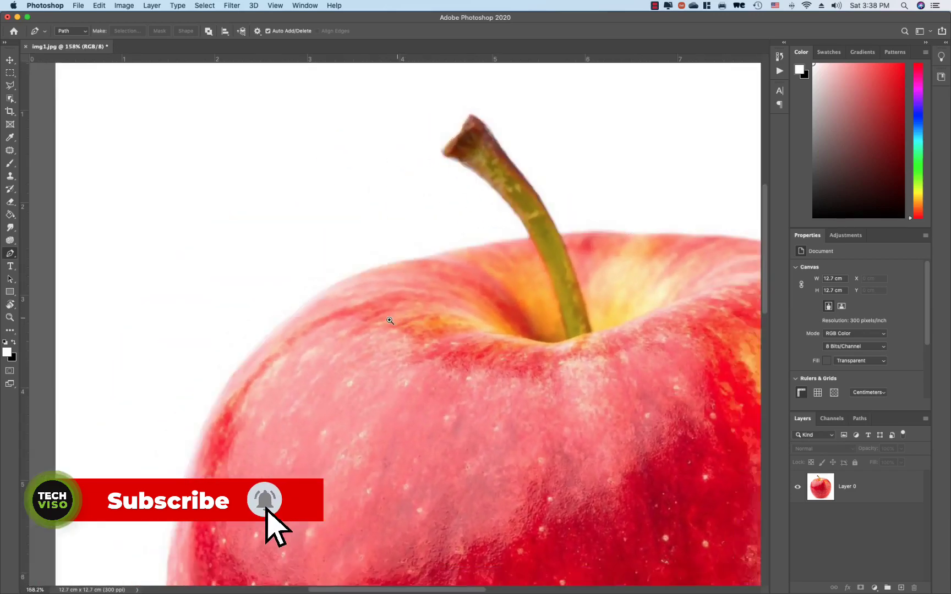
pyautogui.scroll(-3, 401, 336)
pyautogui.press('super+r')
pyautogui.scroll(-2, 429, 209)
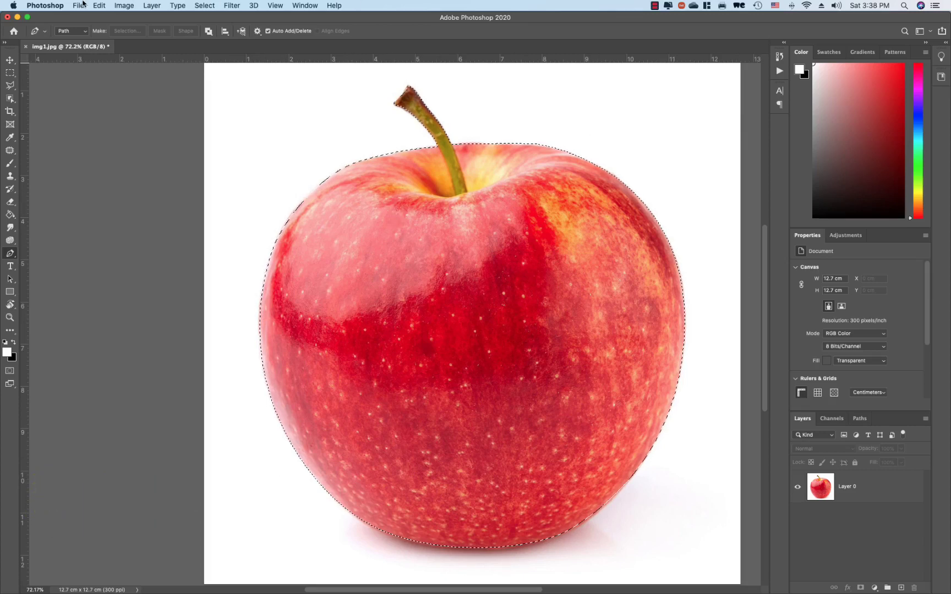
pyautogui.click(99, 5)
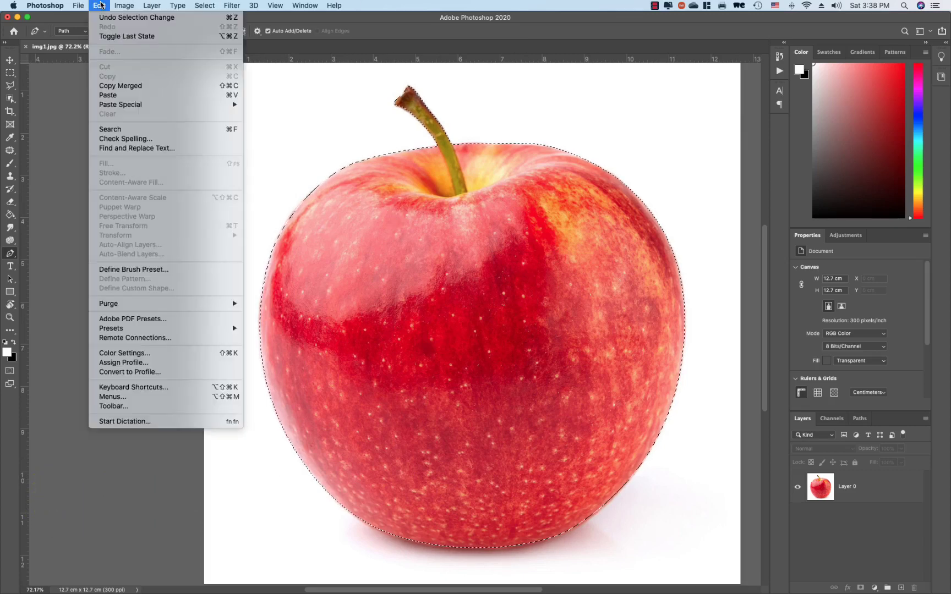
pyautogui.click(142, 86)
pyautogui.click(900, 588)
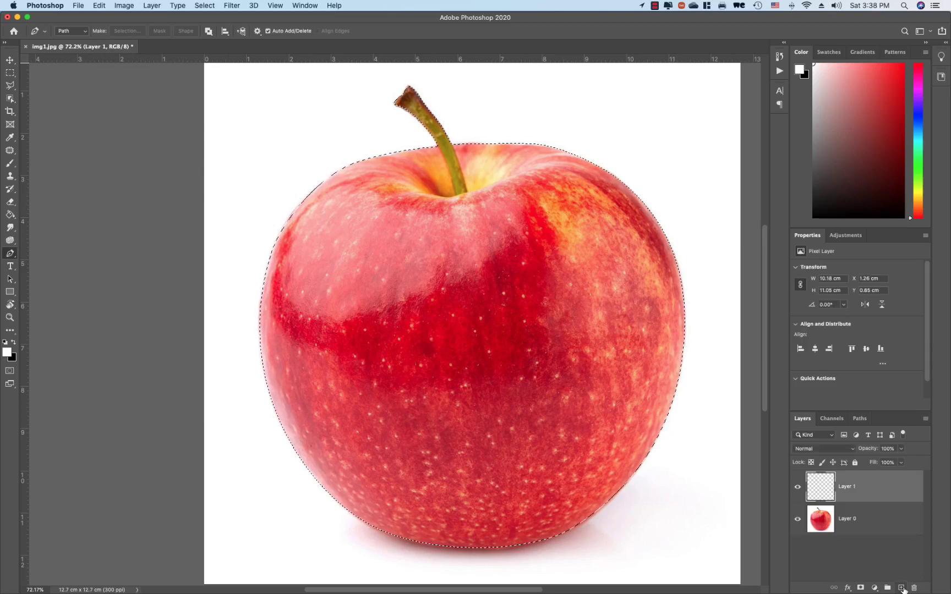
pyautogui.click(99, 6)
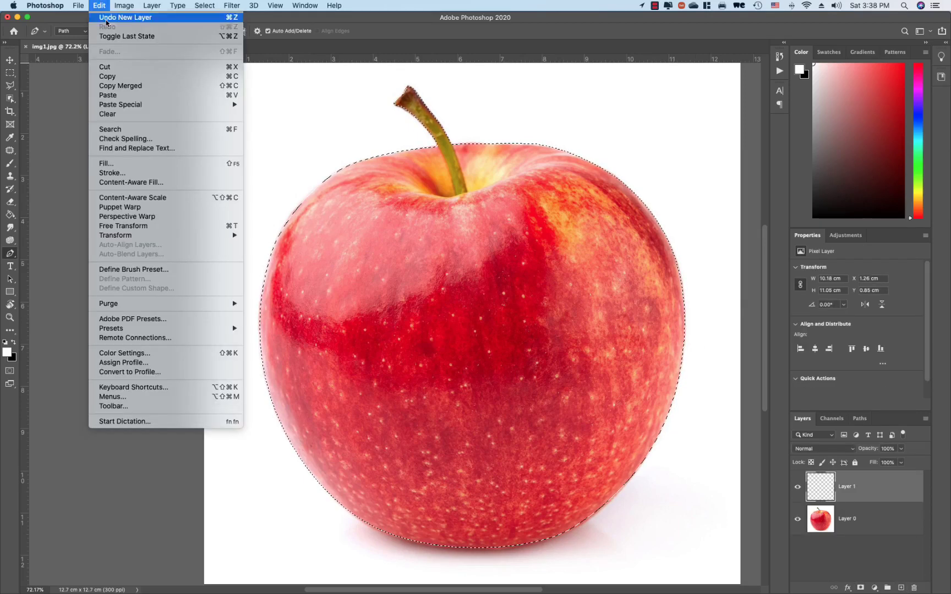
pyautogui.click(121, 99)
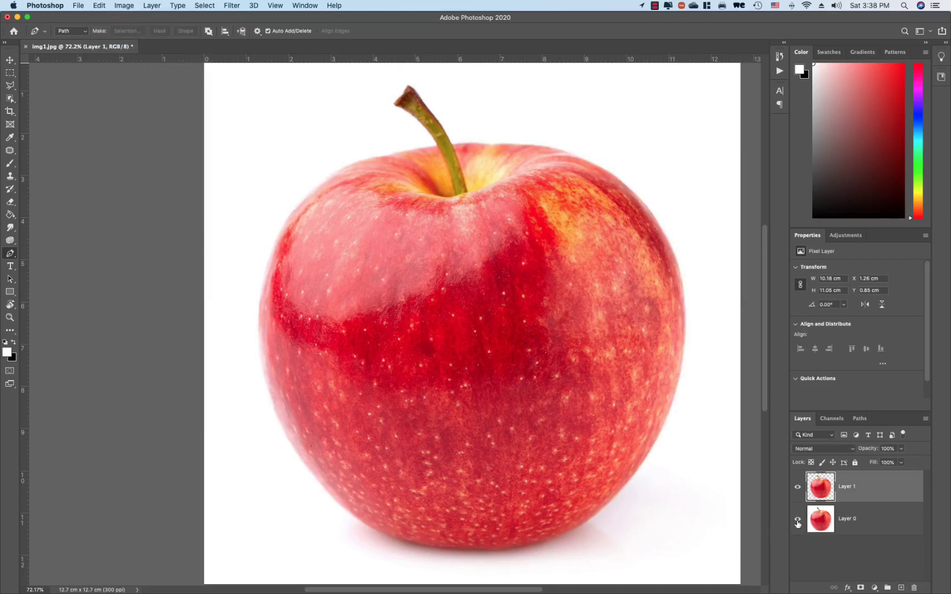
# Check the cutout by toggling the visibility of Layer 0 and Layer 1, and delete Layer 0.
pyautogui.click(797, 519)
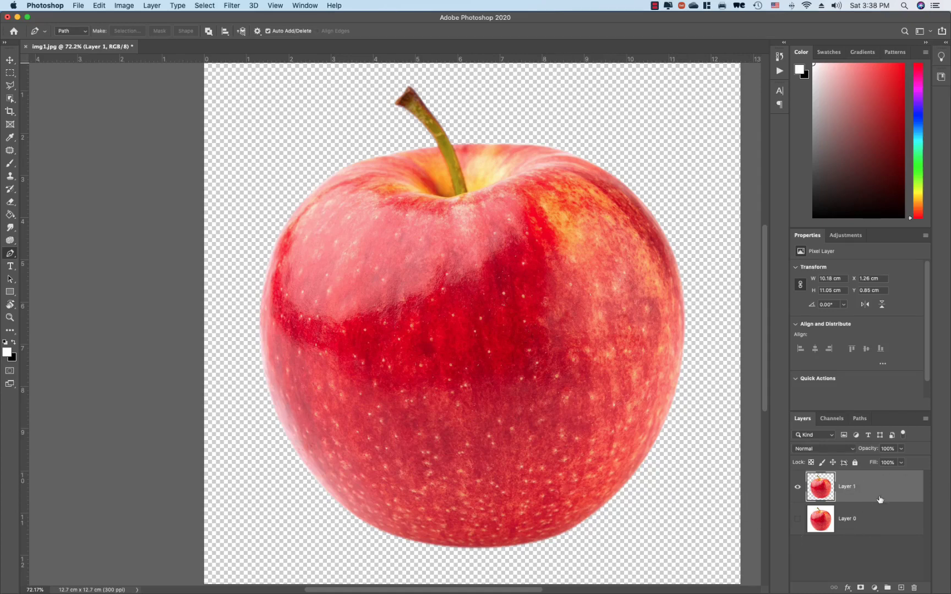
pyautogui.click(872, 520)
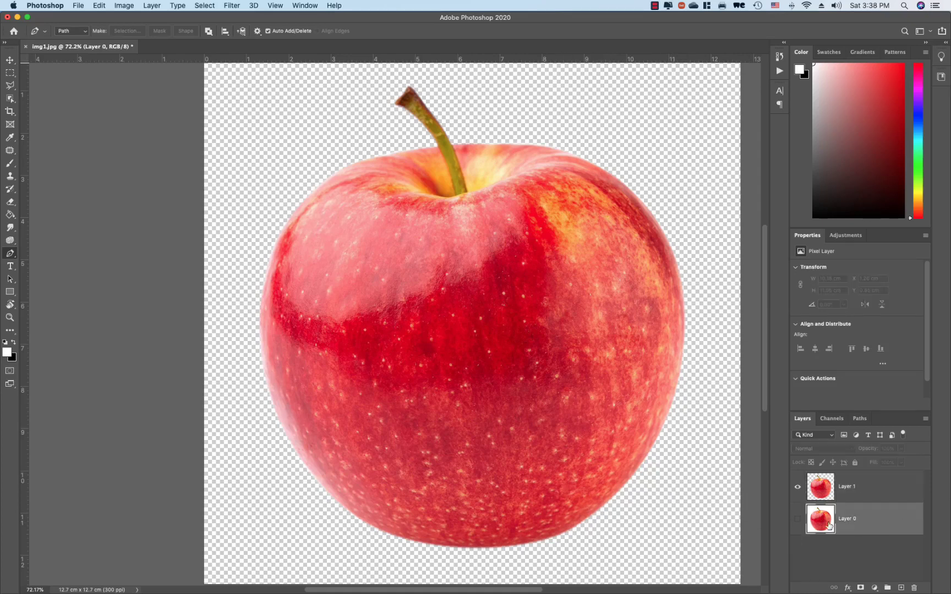
pyautogui.click(797, 520)
pyautogui.click(796, 519)
pyautogui.click(797, 487)
pyautogui.click(797, 487)
pyautogui.moveTo(847, 520)
pyautogui.mouseDown()
pyautogui.moveTo(866, 522)
pyautogui.moveTo(855, 523)
pyautogui.mouseUp()
pyautogui.moveTo(877, 529); pyautogui.dragTo(916, 588)
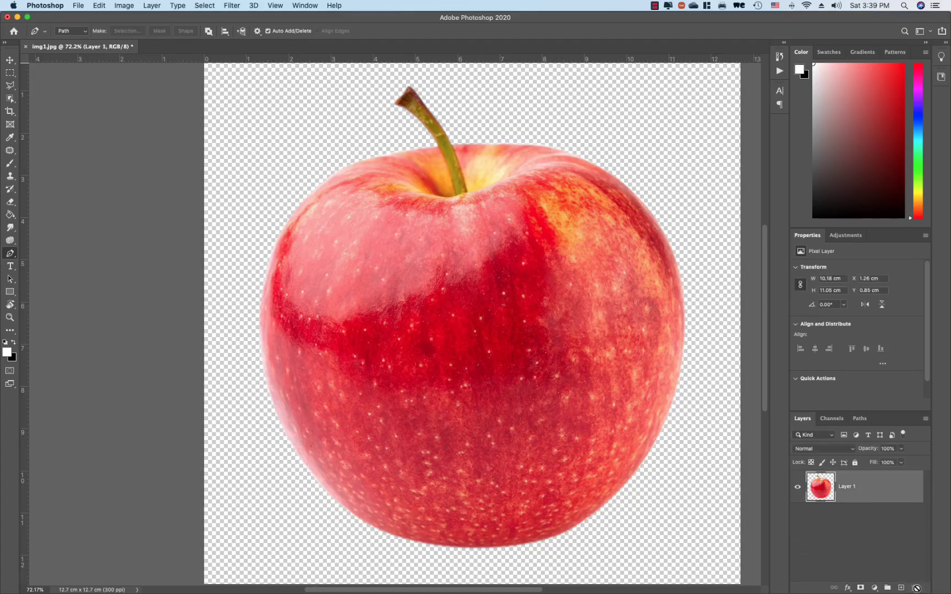
# Rename the cutout layer as "apple" and deselect it using the Move tool with Auto-Select on.
pyautogui.doubleClick(846, 487)
pyautogui.write('a')
pyautogui.press('Return')
pyautogui.click(9, 61)
pyautogui.scroll(-3, 501, 263)
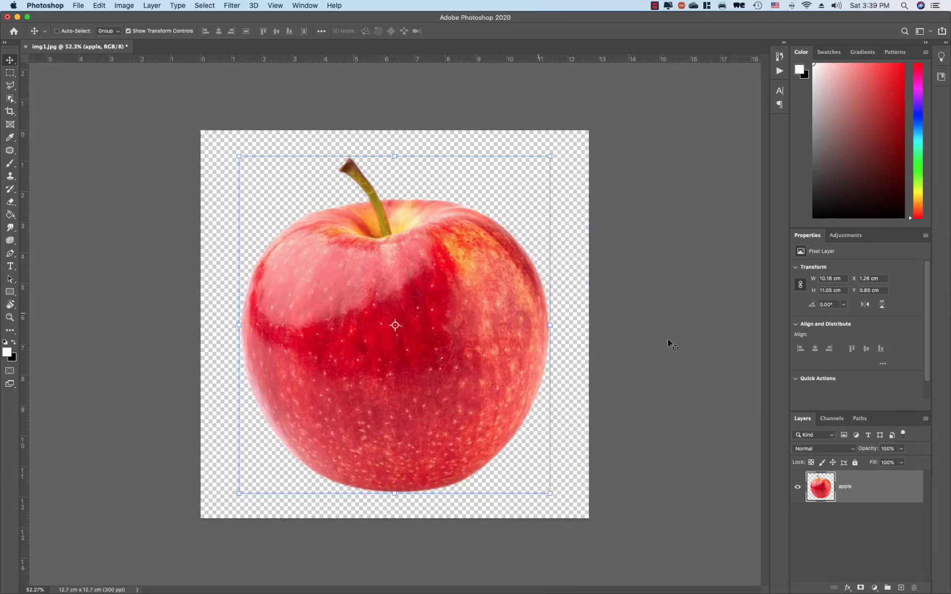
pyautogui.keyDown('super'); pyautogui.click(666, 336); pyautogui.keyUp('super')
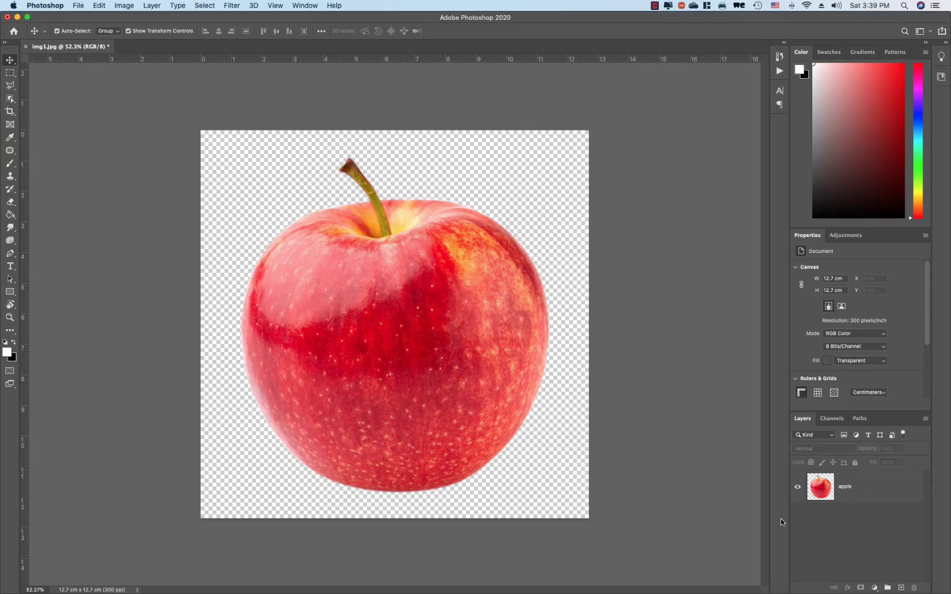
# Open img3.jpg from the Finder folder as a separate Photoshop document and restore the Photoshop window to full size.
pyautogui.moveTo(894, 19); pyautogui.dragTo(718, 18)
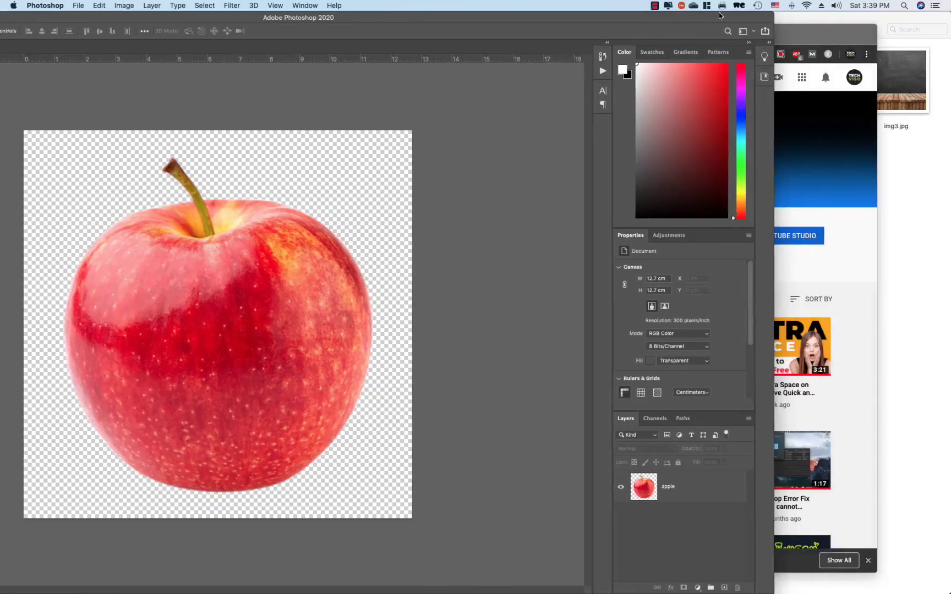
pyautogui.click(938, 242)
pyautogui.moveTo(904, 96); pyautogui.dragTo(194, 47)
pyautogui.press('space')
pyautogui.press('space')
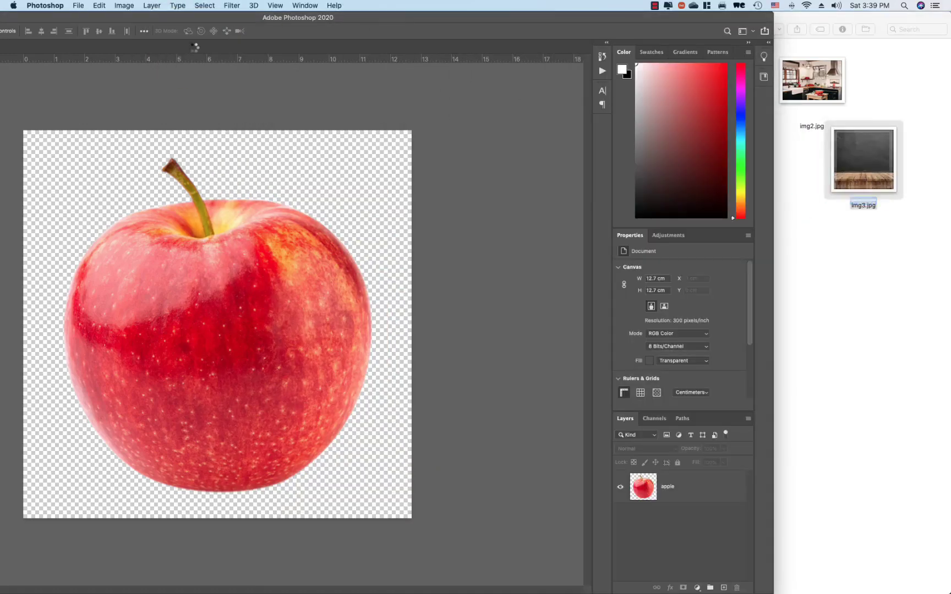
pyautogui.doubleClick(363, 18)
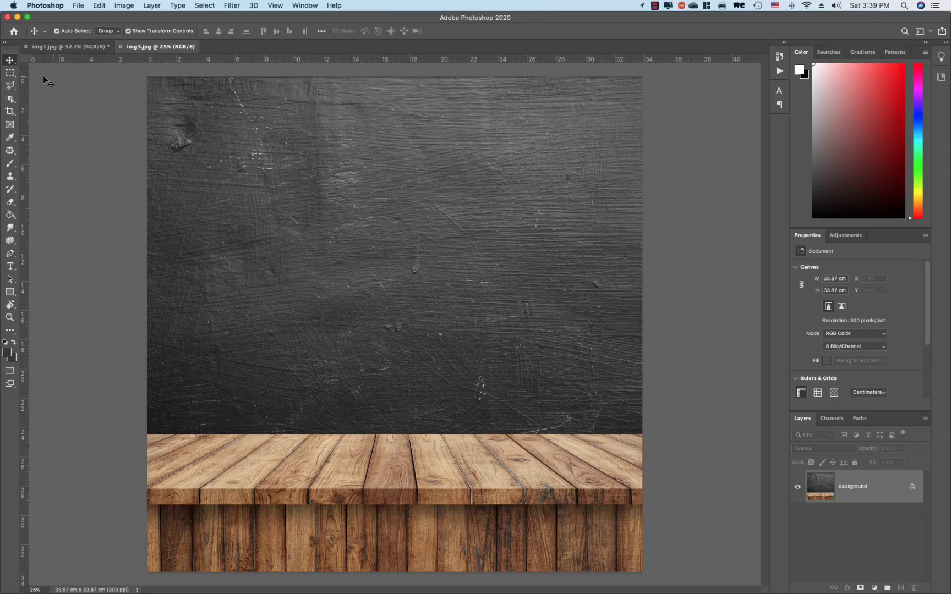
# Move a copy of the apple from img1.jpg into img3.jpg and place it on the wooden table near the middle.
pyautogui.click(59, 47)
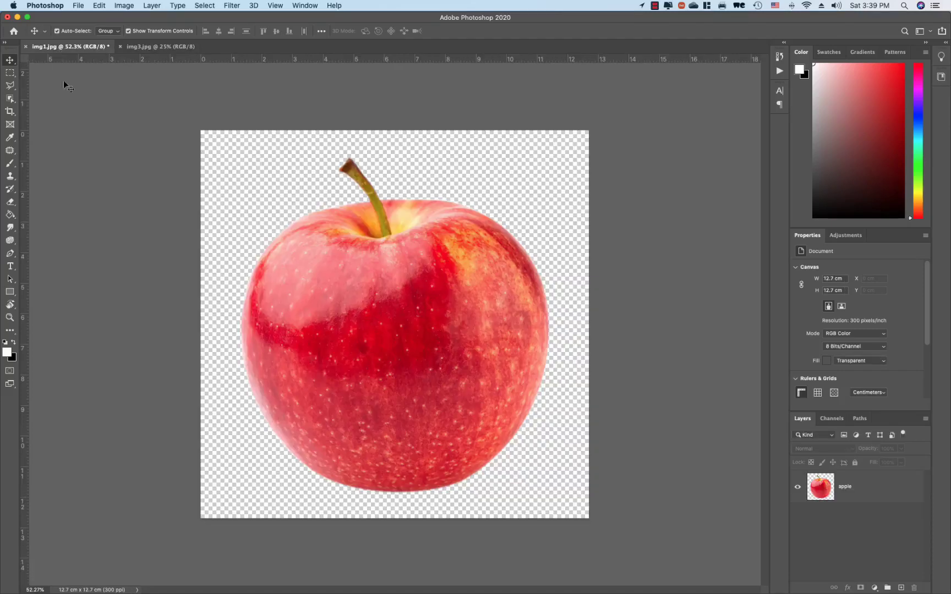
pyautogui.click(341, 323)
pyautogui.moveTo(360, 351); pyautogui.dragTo(166, 48)
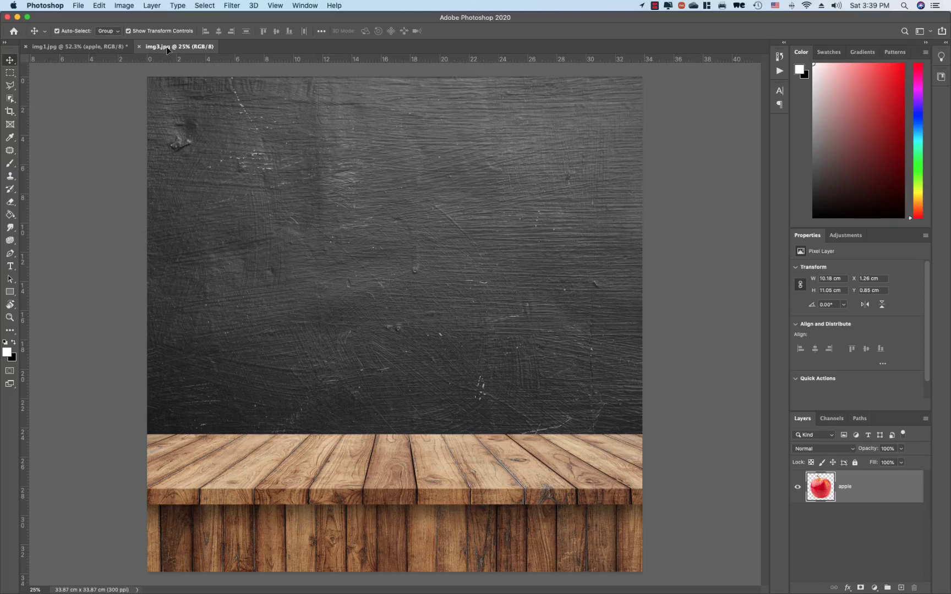
pyautogui.moveTo(388, 440); pyautogui.dragTo(448, 410)
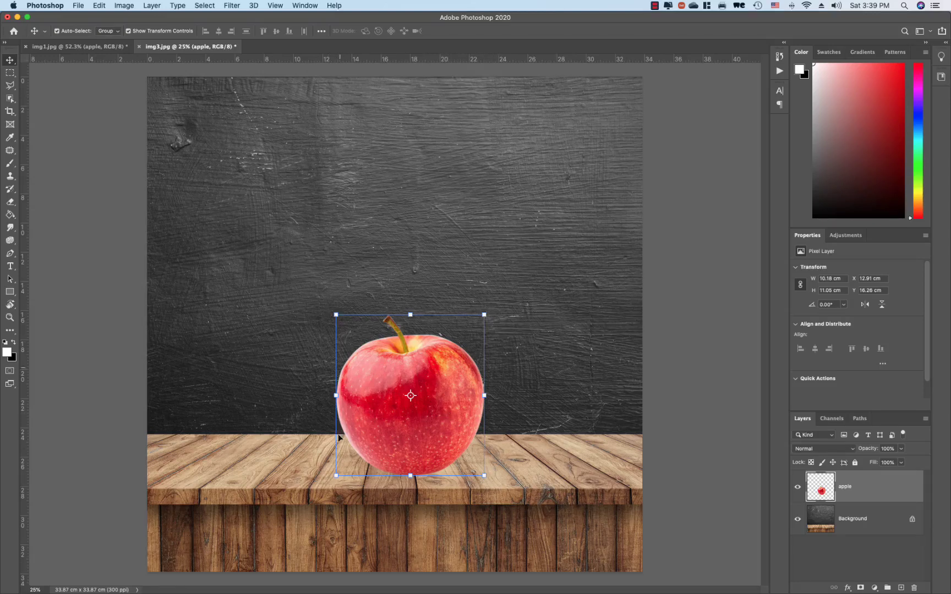
# Turn off the transform controls, try moving the apple without them, and turn the controls back on.
pyautogui.click(143, 31)
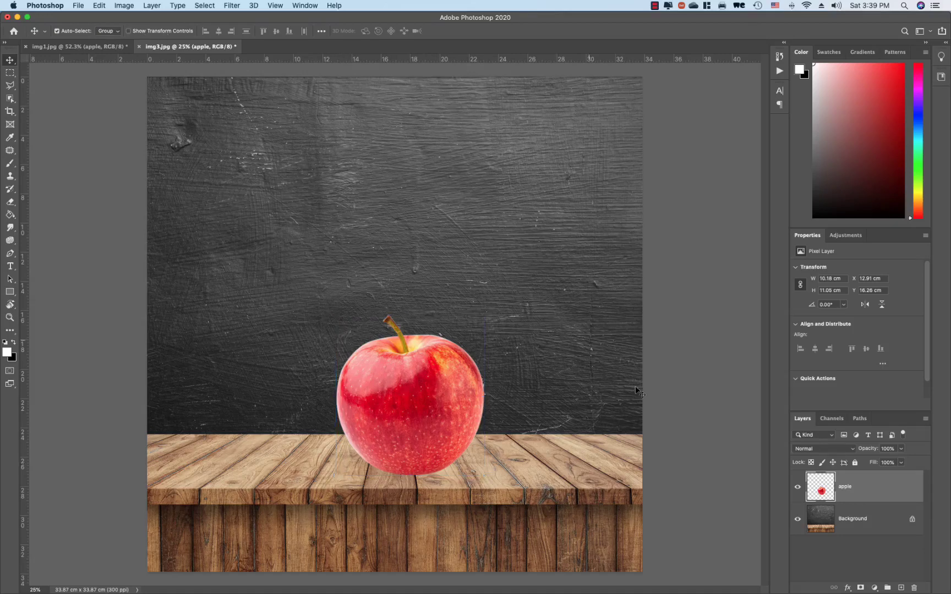
pyautogui.moveTo(396, 392); pyautogui.dragTo(419, 415)
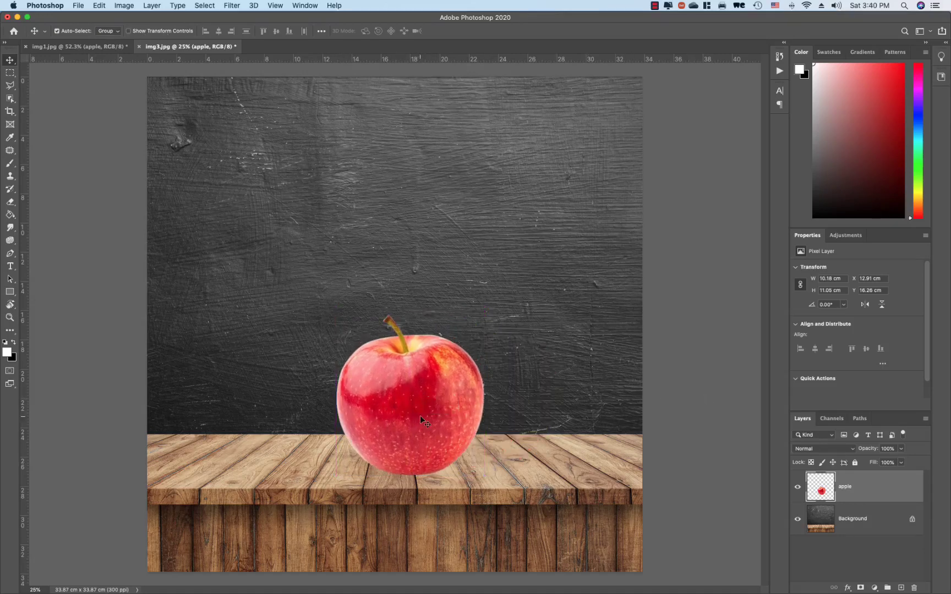
pyautogui.click(166, 32)
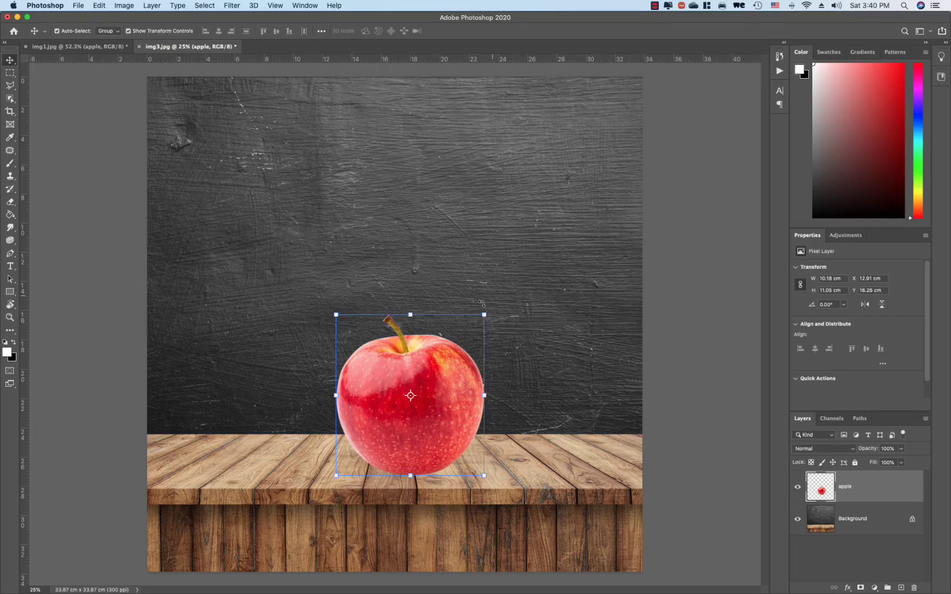
# Try scaling the apple proportionally and squashing it non-proportionally from its upper right corner, undoing the trial resizes.
pyautogui.moveTo(485, 315); pyautogui.dragTo(519, 342)
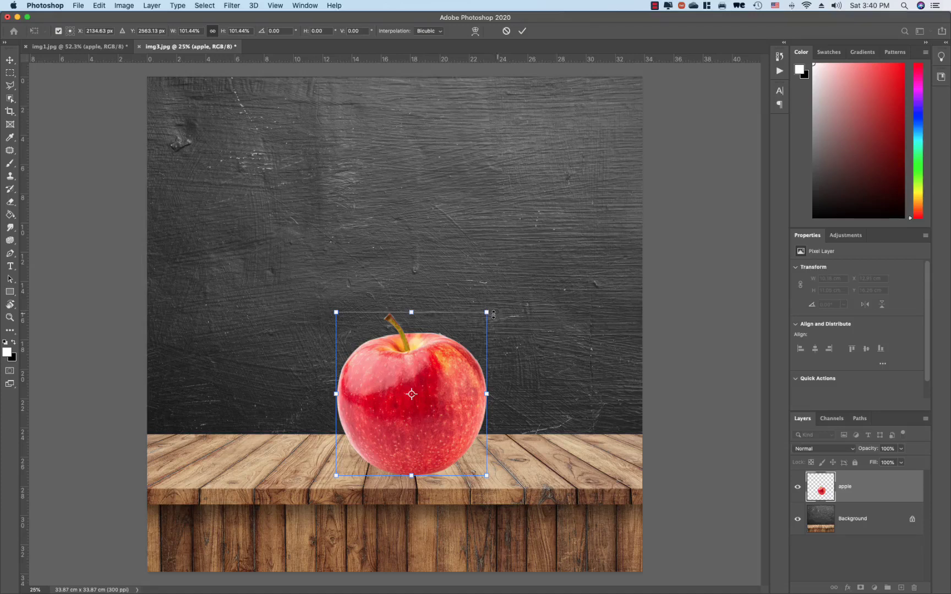
pyautogui.moveTo(488, 311); pyautogui.dragTo(445, 398)
pyautogui.press('super+z')
pyautogui.moveTo(487, 312); pyautogui.dragTo(505, 375)
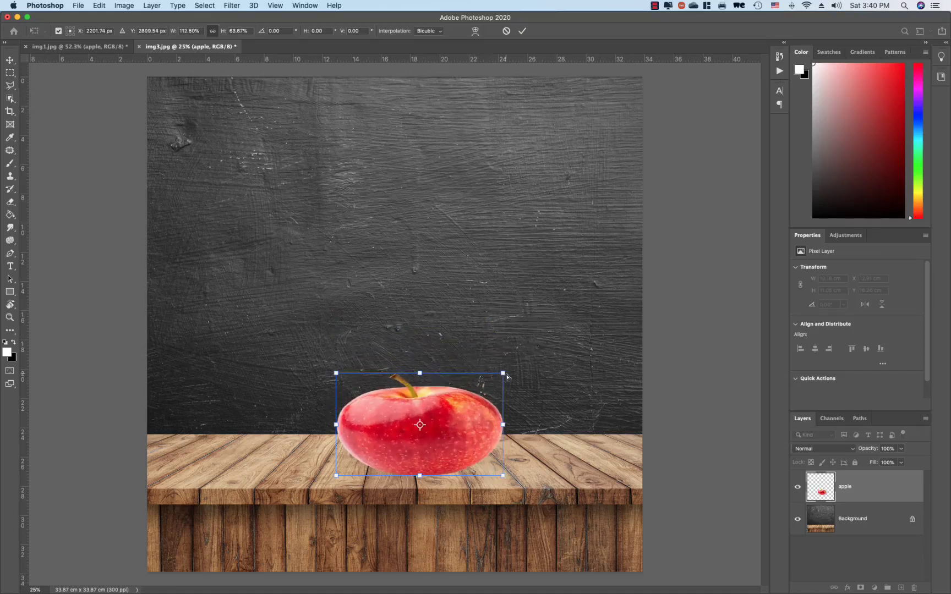
pyautogui.press('super+z')
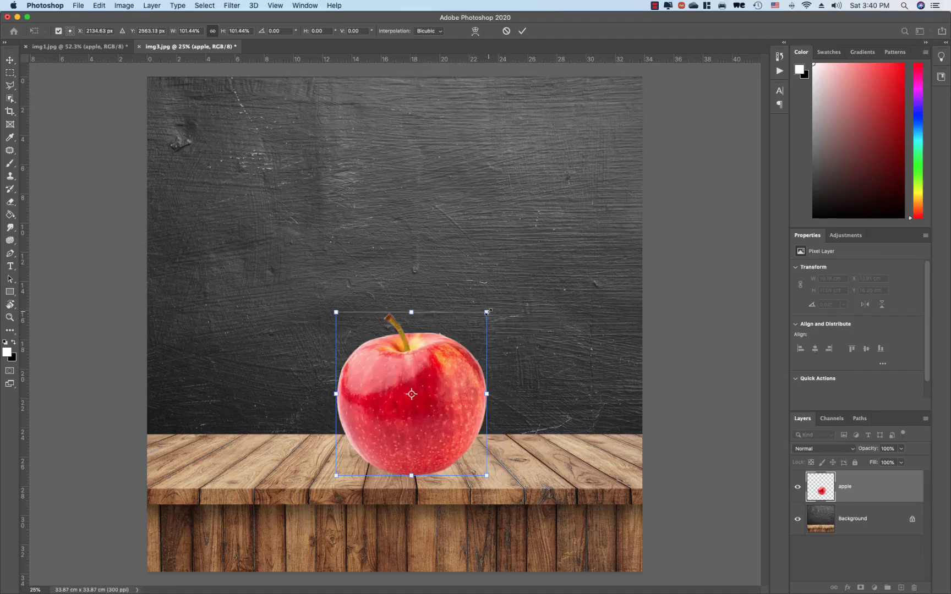
# Scale the apple proportionally to 69.61%, position it near the middle of the tabletop, and apply the transform.
pyautogui.moveTo(486, 313); pyautogui.dragTo(503, 324)
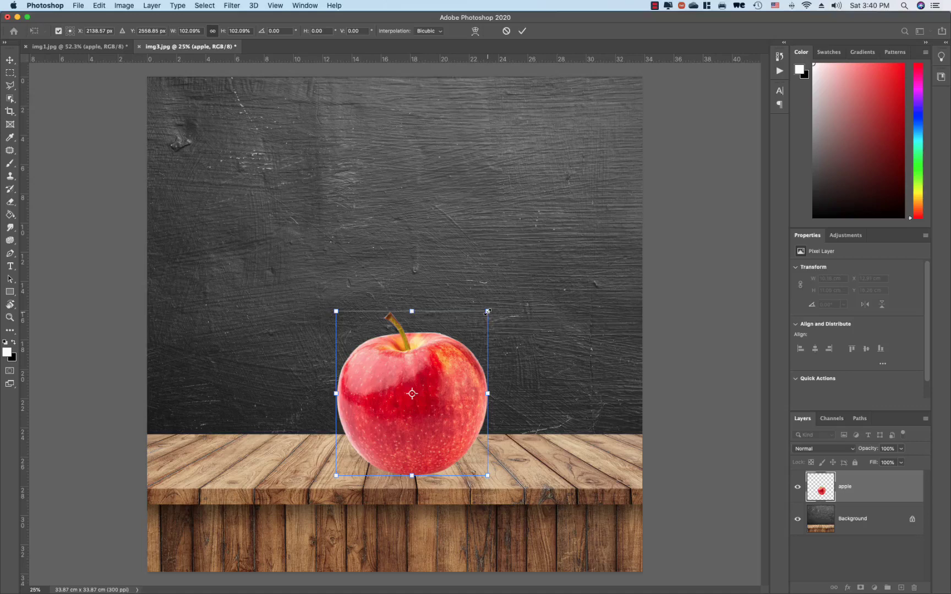
pyautogui.moveTo(488, 311); pyautogui.dragTo(449, 377)
pyautogui.moveTo(408, 440); pyautogui.dragTo(436, 440)
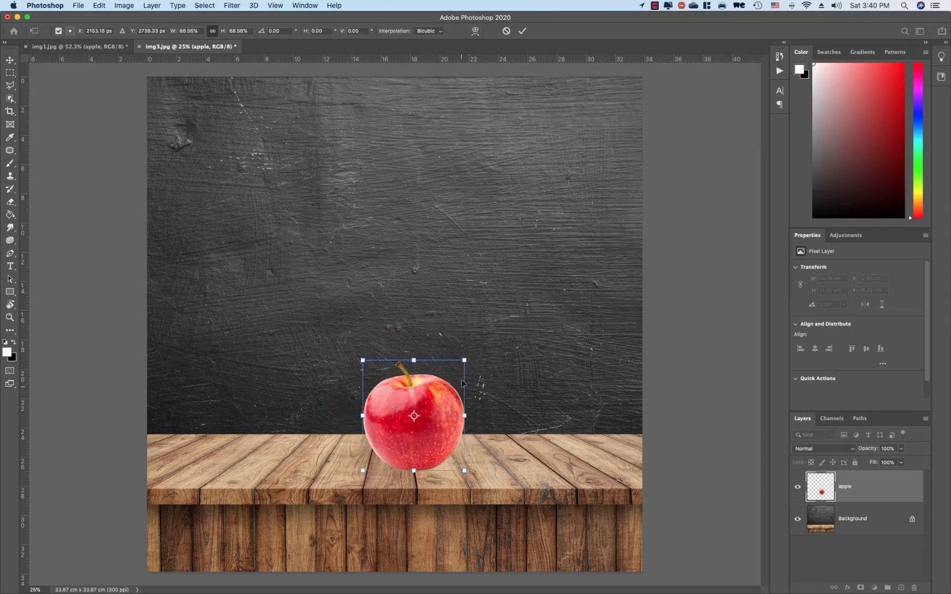
pyautogui.moveTo(464, 363); pyautogui.dragTo(466, 359)
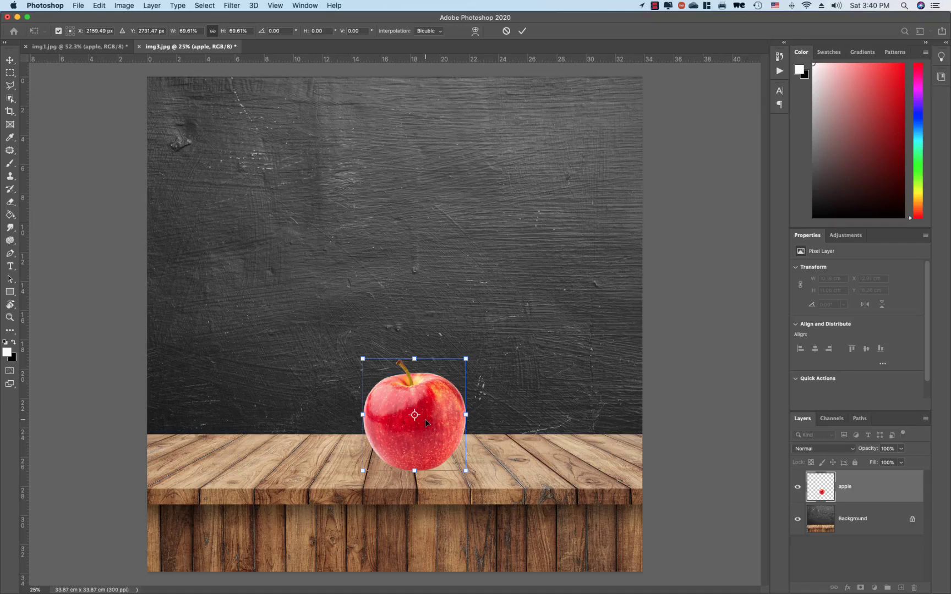
pyautogui.press('Return')
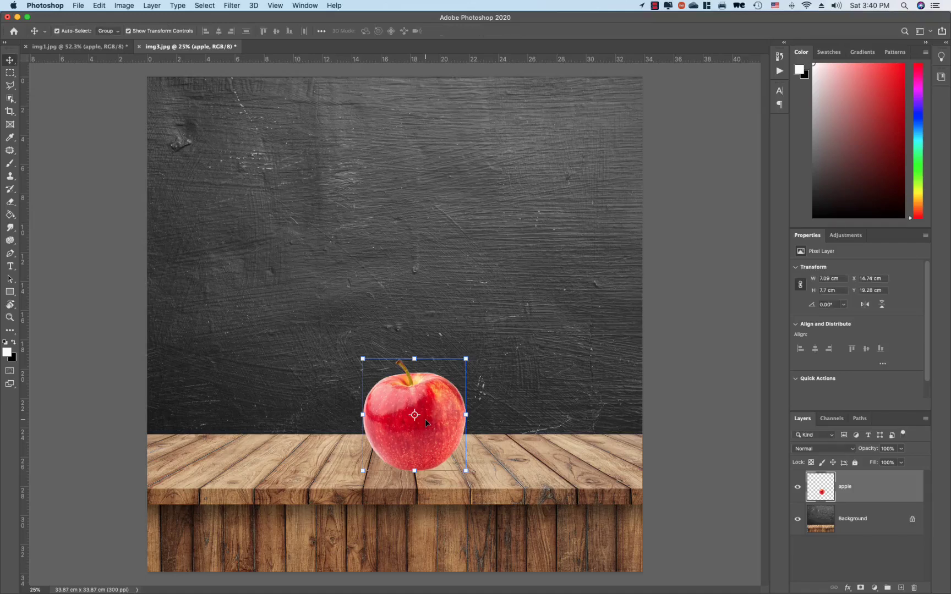
# Review the composite's layers by selecting the Background and apple layers in turn, leaving no layer selected.
pyautogui.click(527, 467)
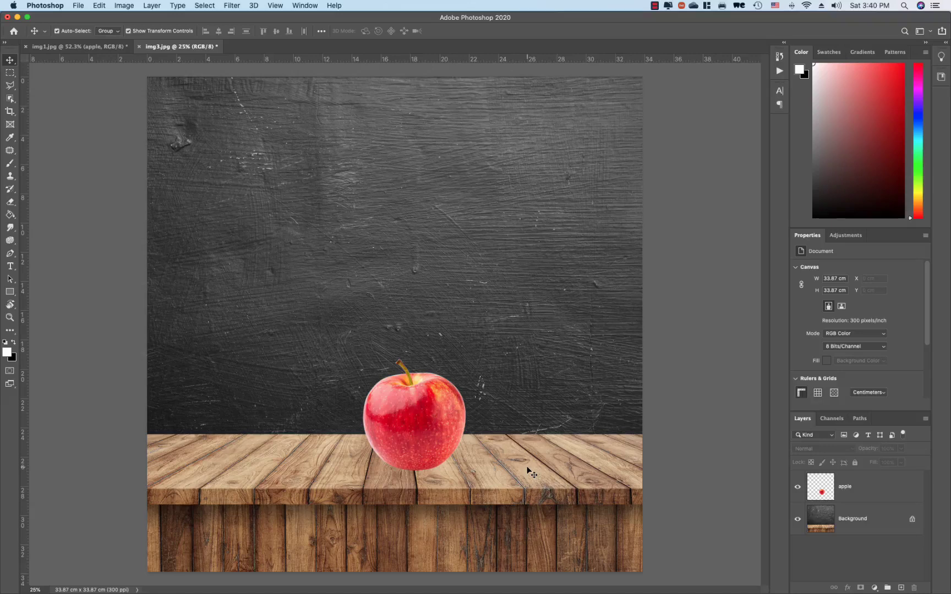
pyautogui.click(874, 523)
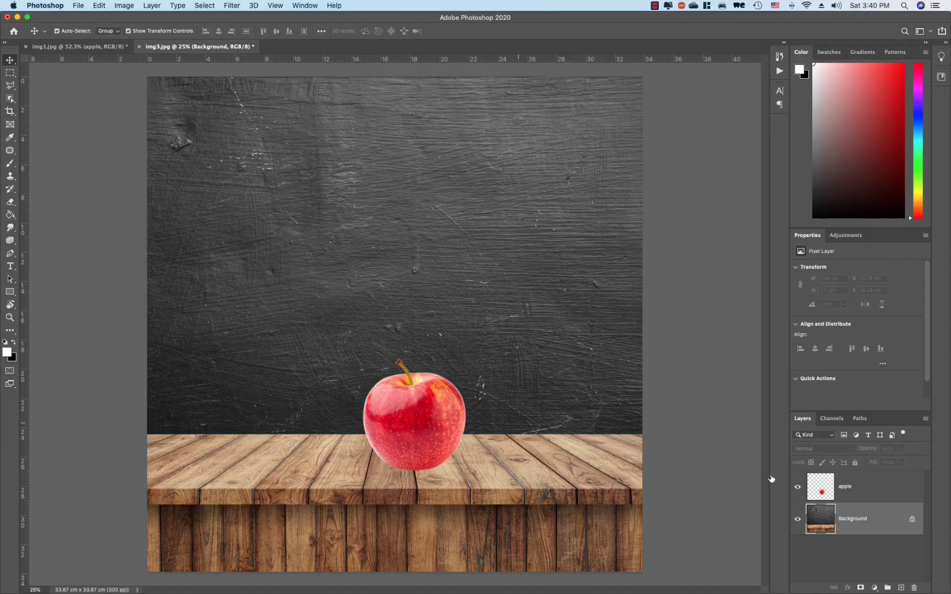
pyautogui.click(897, 489)
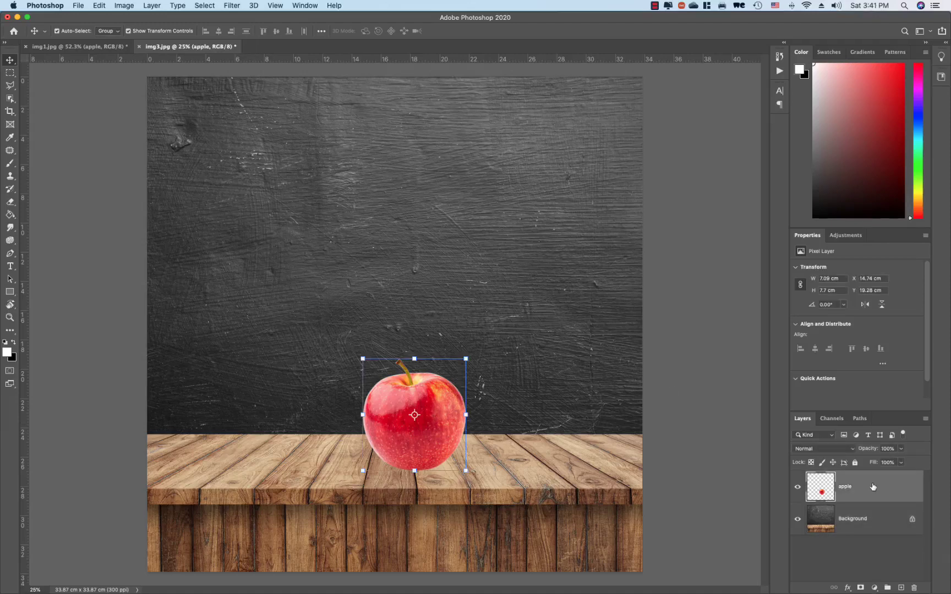
pyautogui.click(604, 455)
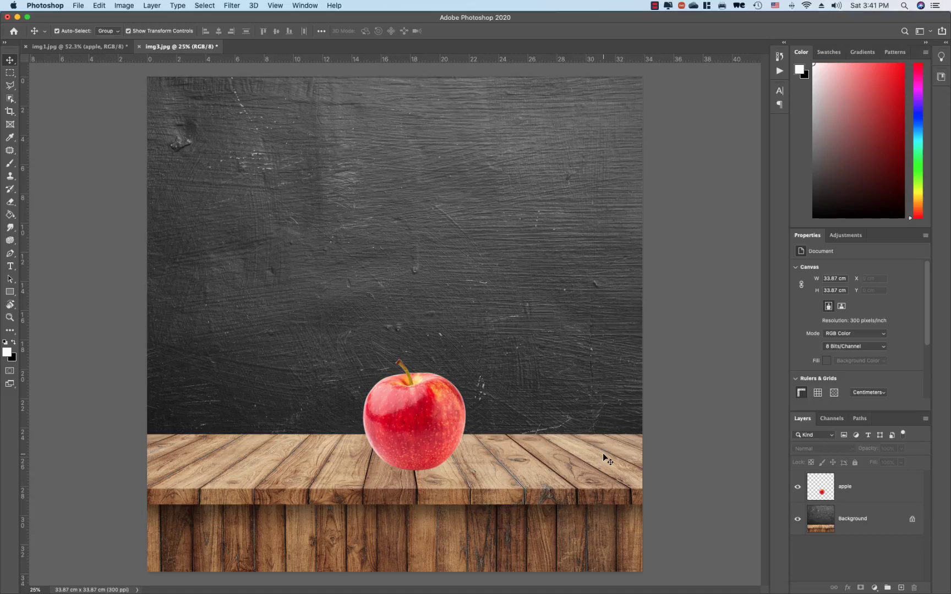
# Select the apple layer and sample a red from the apple's bottom edge as the foreground colour.
pyautogui.click(8, 165)
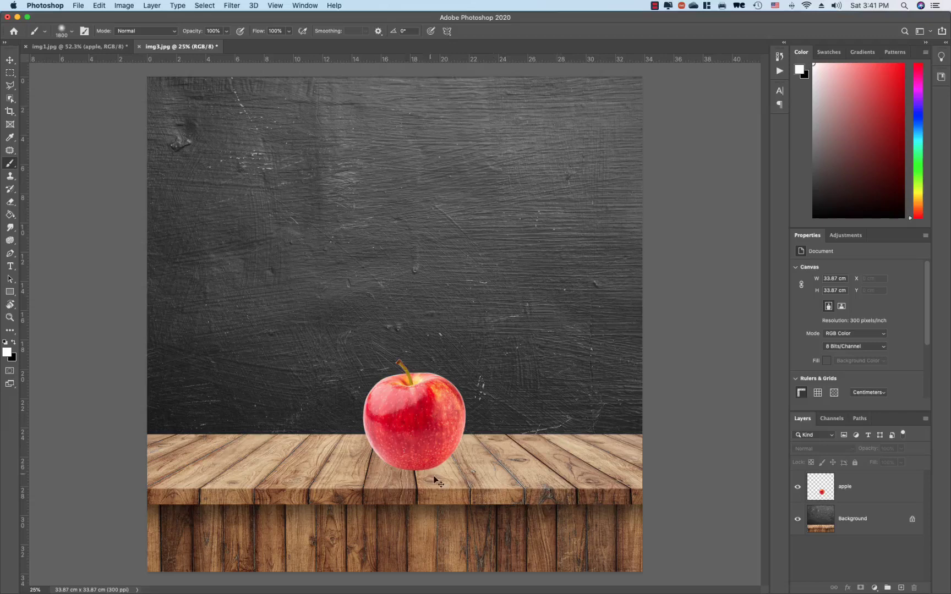
pyautogui.scroll(5, 400, 466)
pyautogui.moveTo(456, 493); pyautogui.dragTo(424, 470)
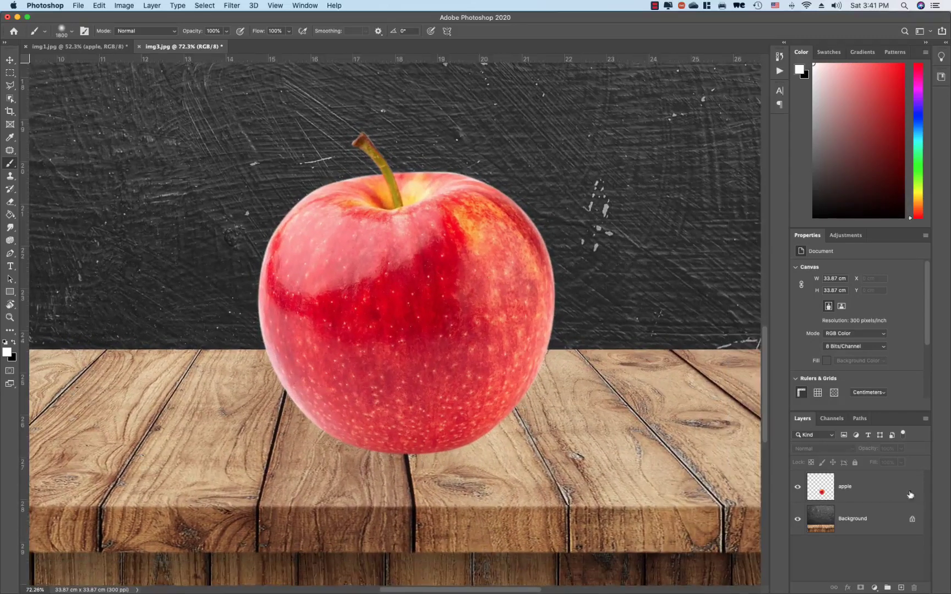
pyautogui.click(860, 491)
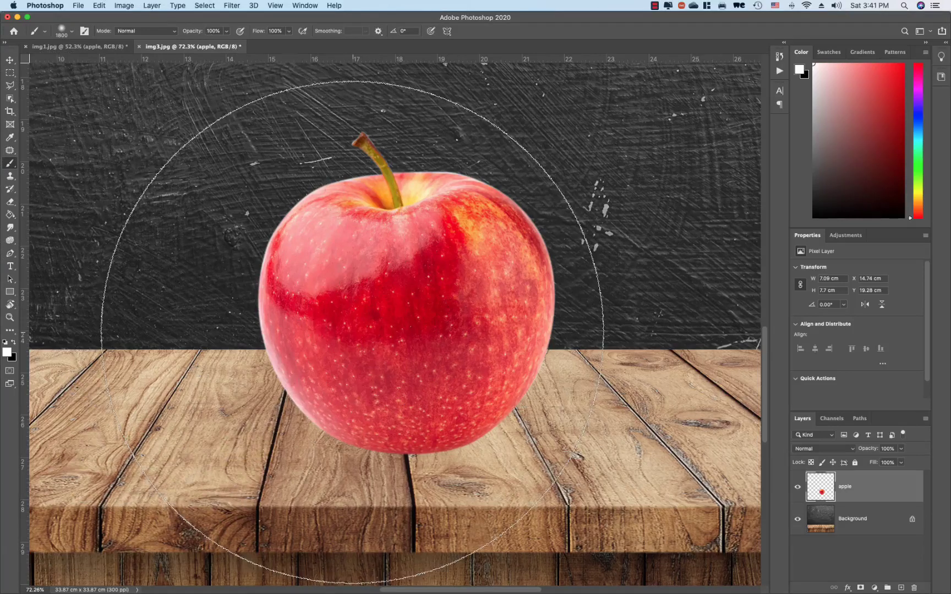
pyautogui.press('i')
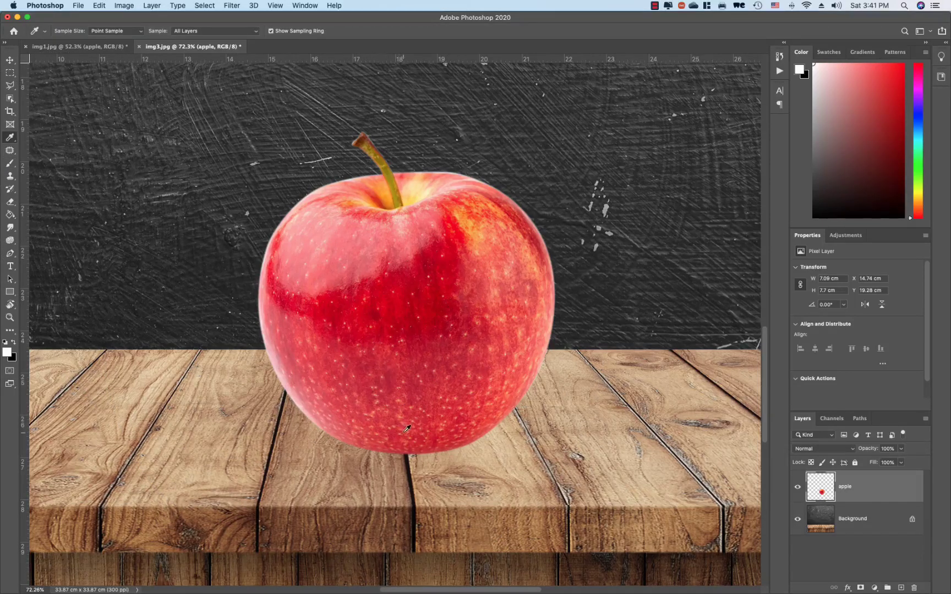
pyautogui.moveTo(396, 438)
pyautogui.mouseDown()
pyautogui.moveTo(428, 437)
pyautogui.moveTo(404, 187)
pyautogui.moveTo(384, 290)
pyautogui.moveTo(440, 423)
pyautogui.moveTo(419, 427)
pyautogui.moveTo(442, 433)
pyautogui.moveTo(380, 435)
pyautogui.moveTo(443, 442)
pyautogui.moveTo(401, 442)
pyautogui.mouseUp()
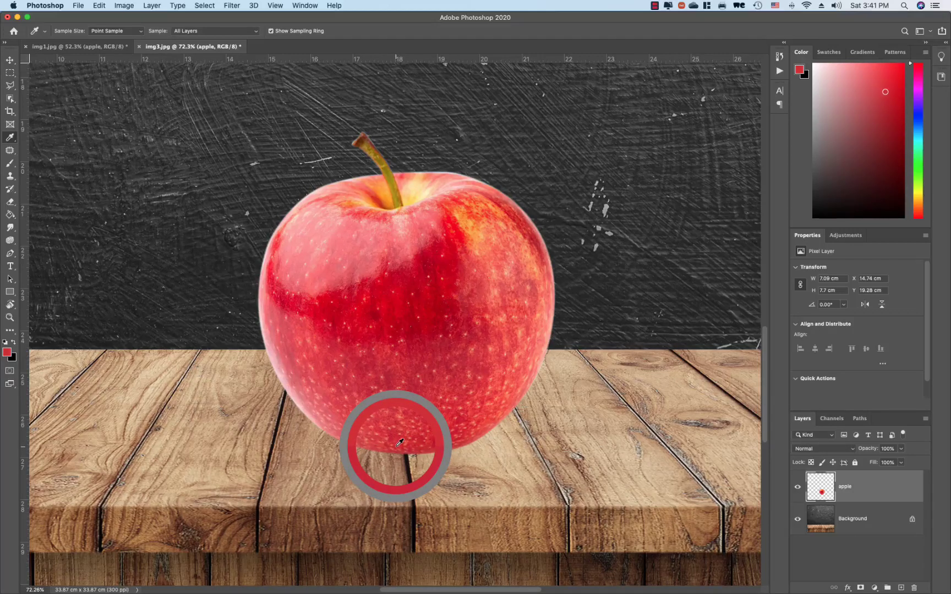
pyautogui.moveTo(400, 443); pyautogui.dragTo(398, 443)
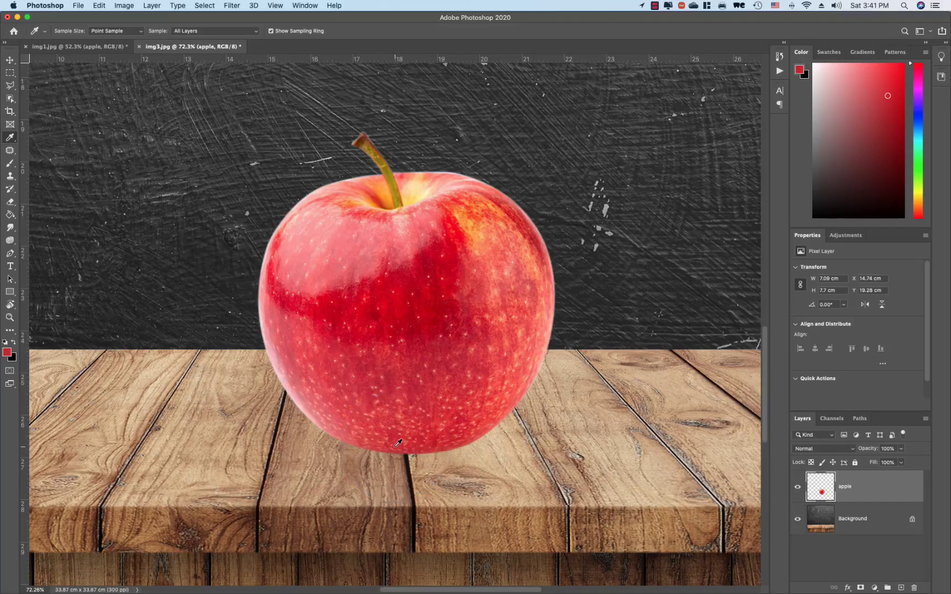
# Set the soft round brush size to 500 px and add a new layer above the apple layer.
pyautogui.click(10, 165)
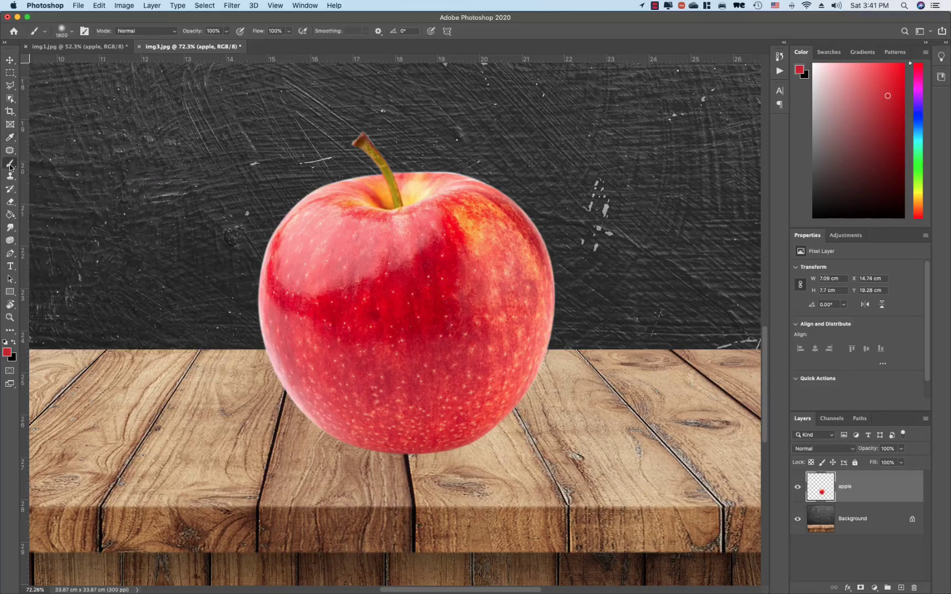
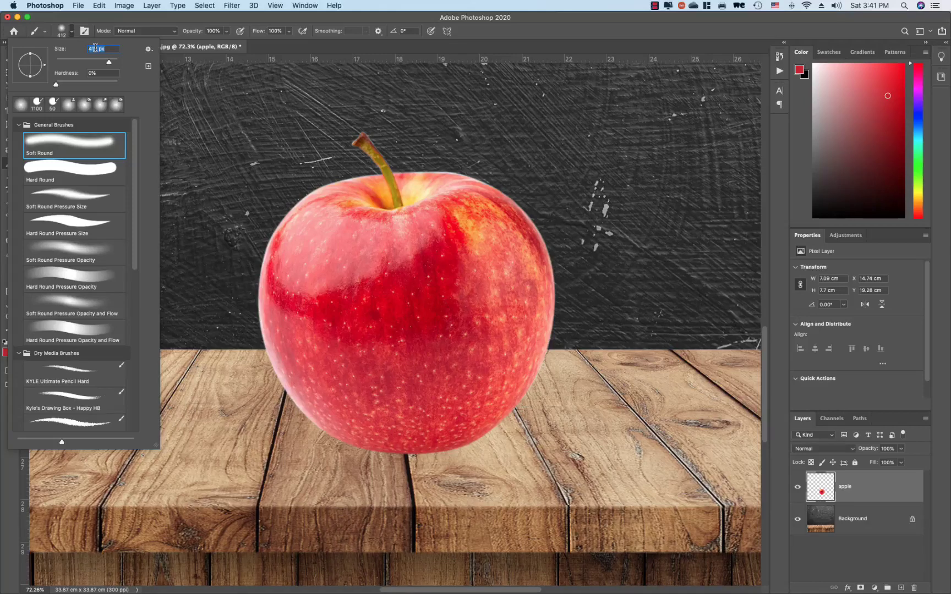
pyautogui.write('500')
pyautogui.press('Return')
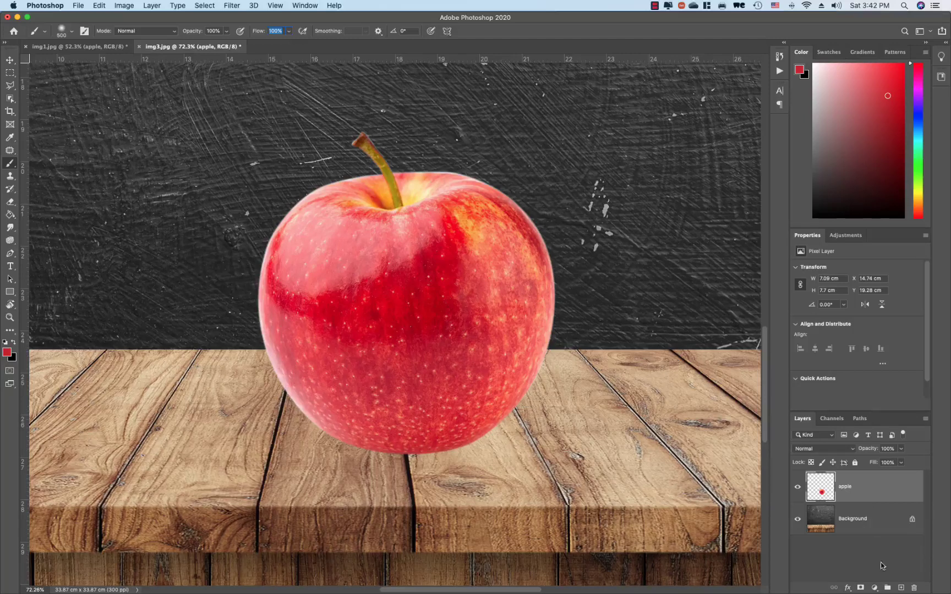
pyautogui.click(900, 588)
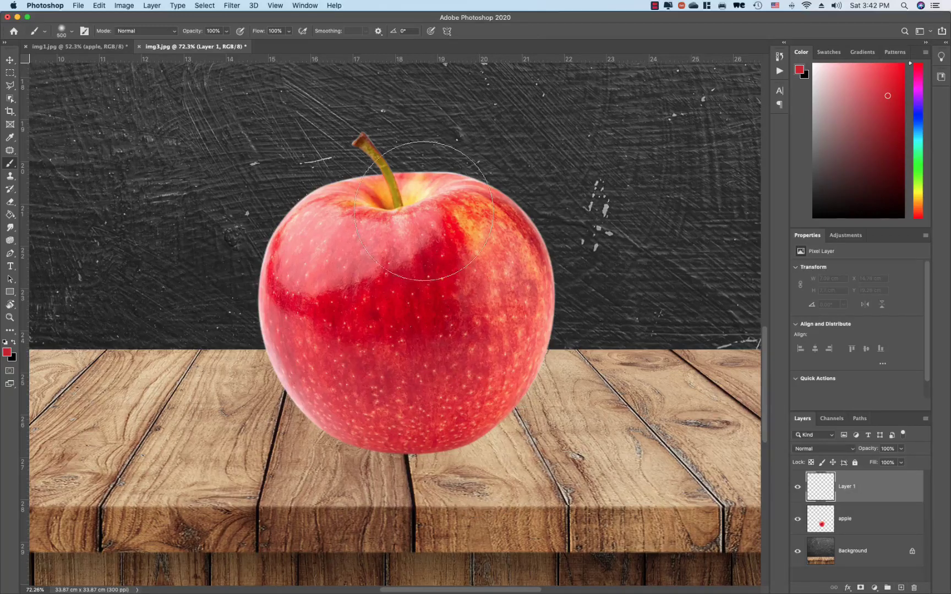
# Paint a soft red dab at the apple's base on the new layer, undoing the extra dab.
pyautogui.click(398, 429)
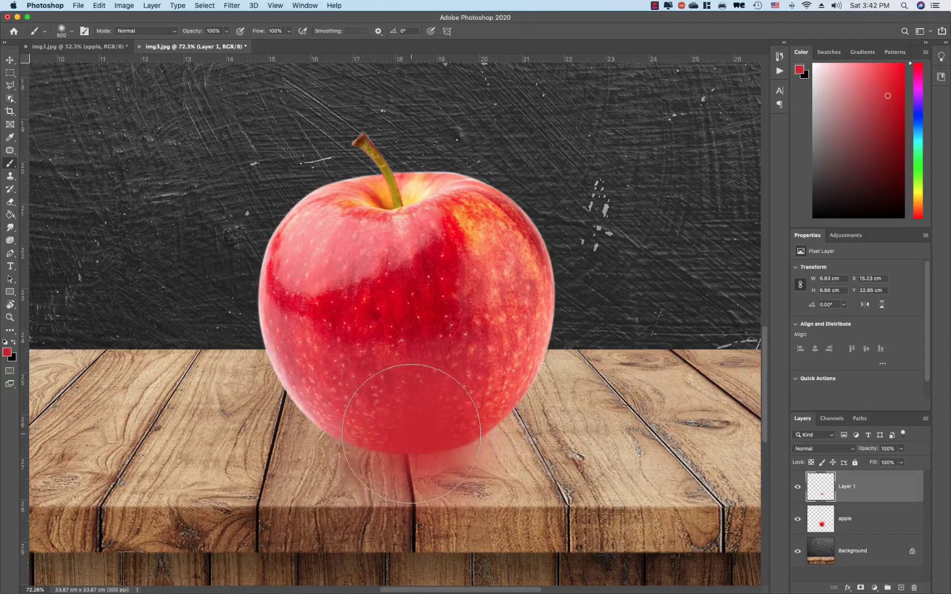
pyautogui.click(403, 431)
pyautogui.press('super+z')
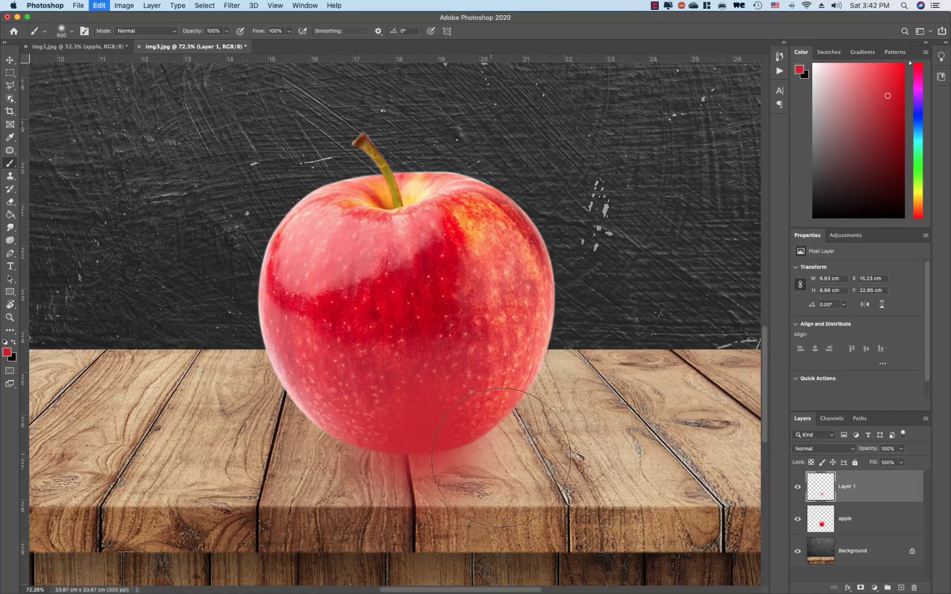
# Flatten and widen the red dab to 152.08% width and 49.33% height, centred under the apple's base, and apply the transform.
pyautogui.click(11, 61)
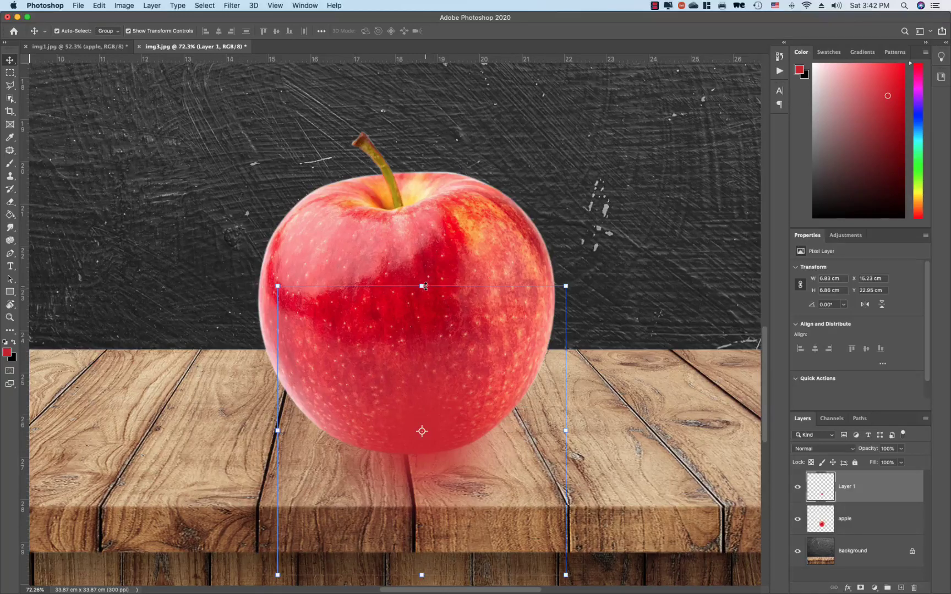
pyautogui.moveTo(422, 286); pyautogui.dragTo(422, 450)
pyautogui.moveTo(448, 535); pyautogui.dragTo(438, 460)
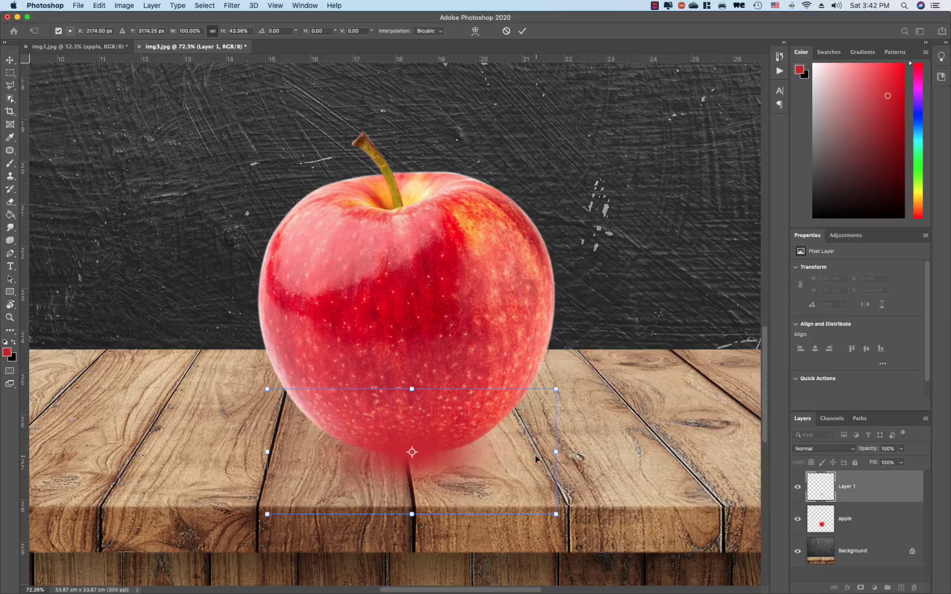
pyautogui.moveTo(553, 453); pyautogui.dragTo(631, 439)
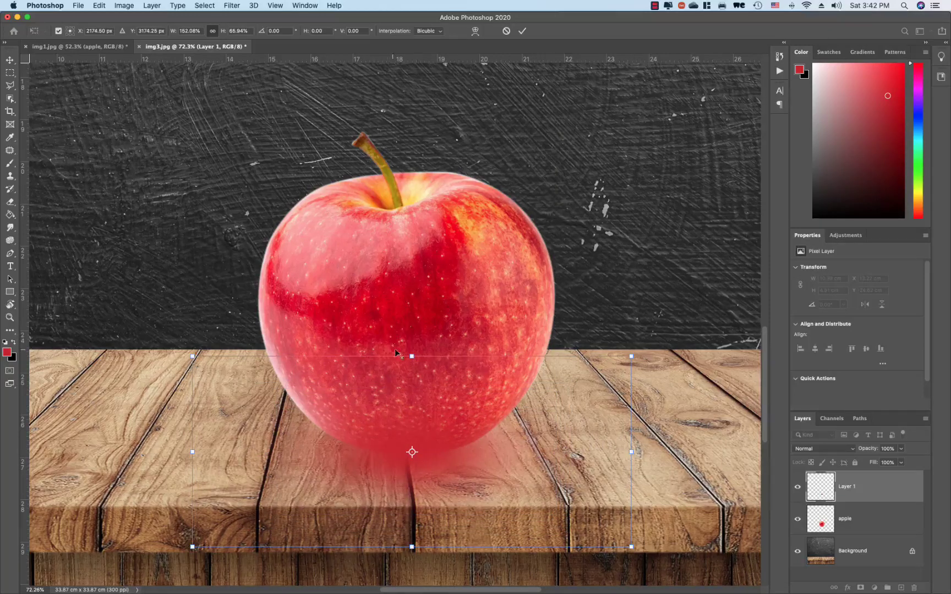
pyautogui.moveTo(412, 354); pyautogui.dragTo(413, 380)
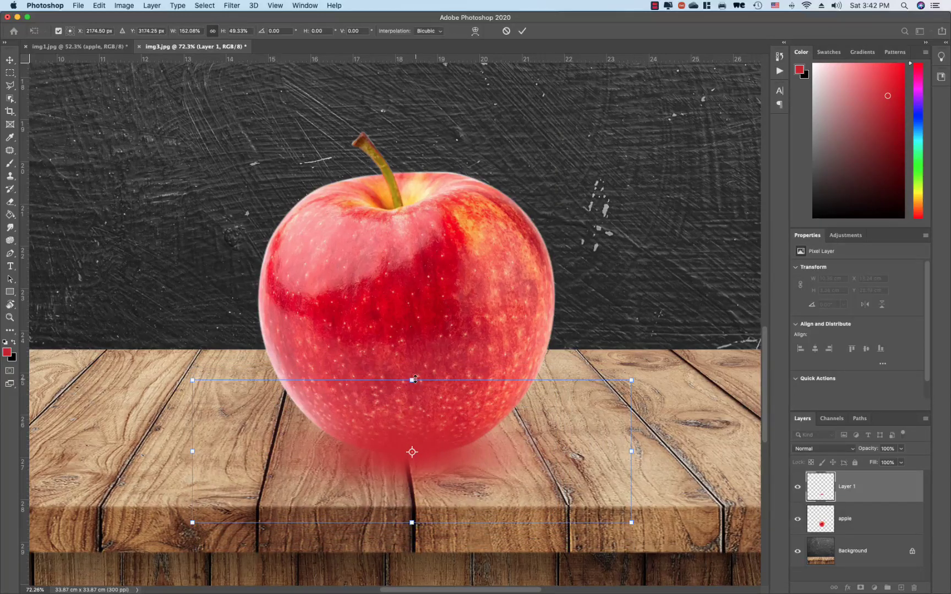
pyautogui.press('Return')
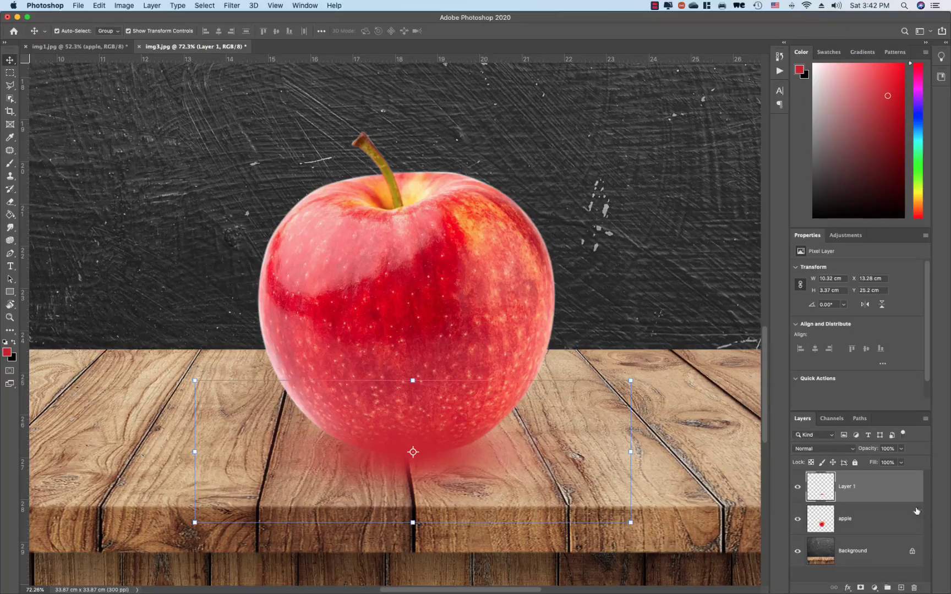
# Toggle Layer 1's visibility to compare the apple with and without the red shadow.
pyautogui.click(797, 487)
pyautogui.click(797, 487)
pyautogui.click(797, 487)
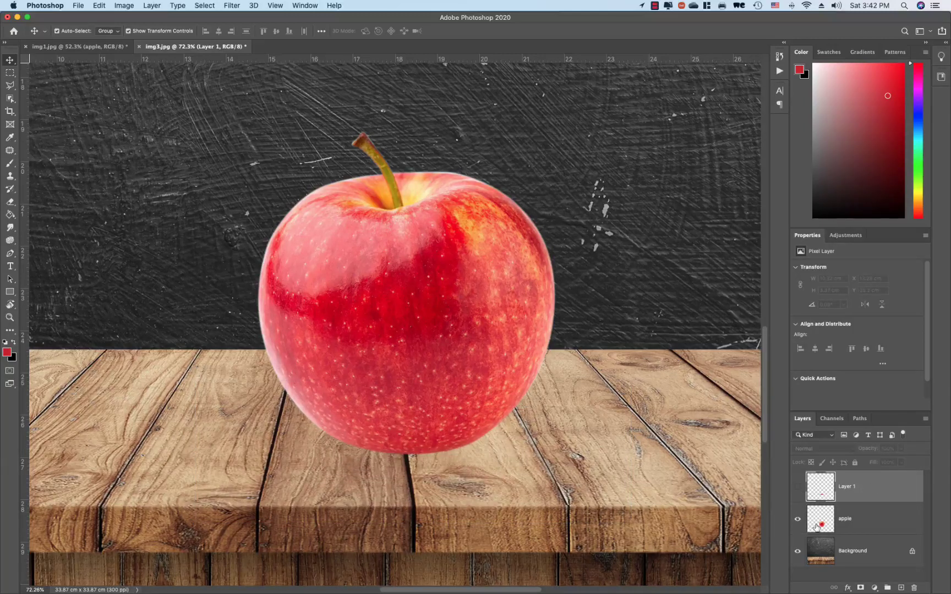
pyautogui.click(797, 487)
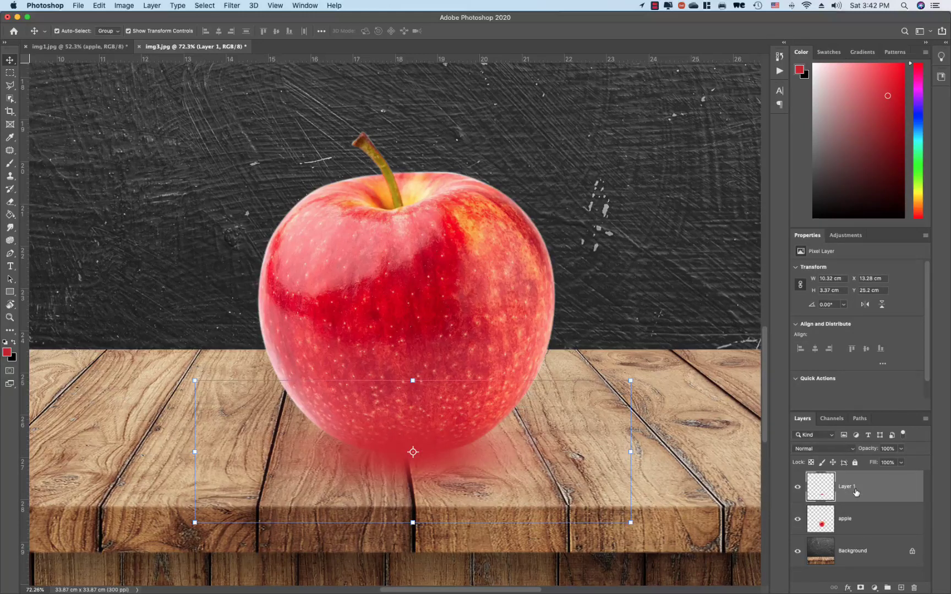
# Move Layer 1 beneath the apple layer so the red shadow lies behind the apple, leaving no layer selected.
pyautogui.moveTo(874, 497)
pyautogui.mouseDown()
pyautogui.moveTo(873, 522)
pyautogui.moveTo(873, 497)
pyautogui.mouseUp()
pyautogui.moveTo(862, 489); pyautogui.dragTo(861, 529)
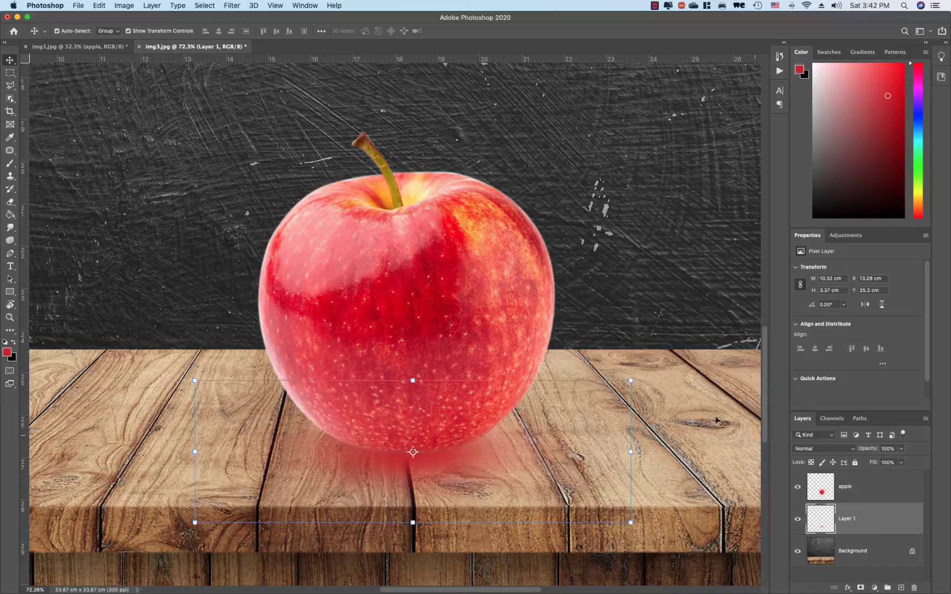
pyautogui.click(673, 473)
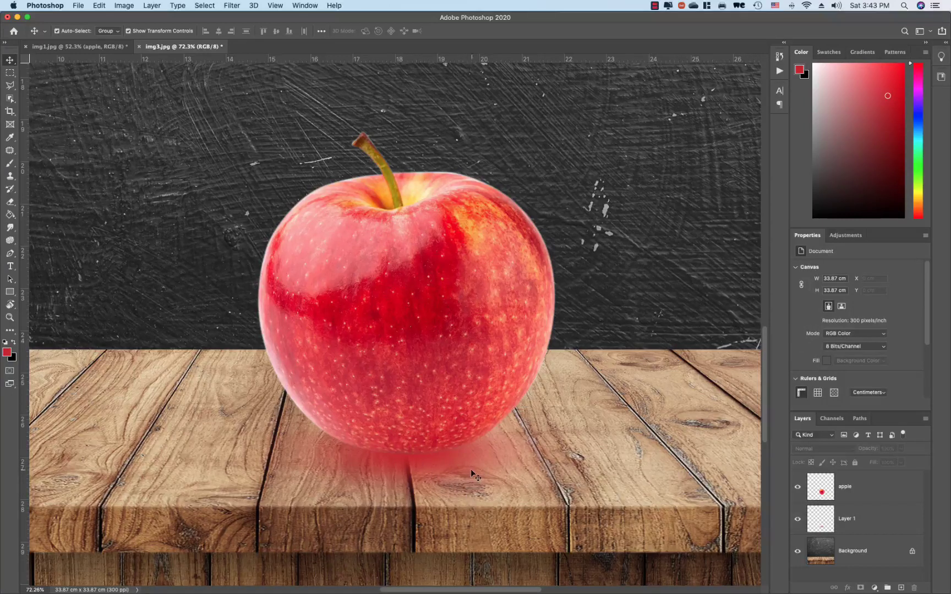
pyautogui.scroll(-3, 484, 468)
pyautogui.scroll(-5, 458, 486)
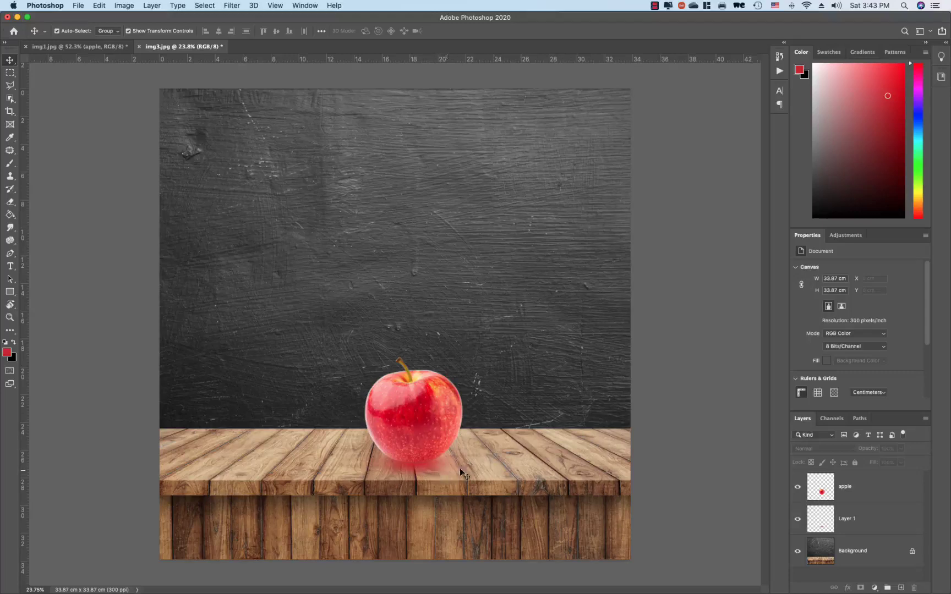
# Set the blend mode of the red shadow on Layer 1 to Multiply and deselect the layer.
pyautogui.scroll(5, 412, 462)
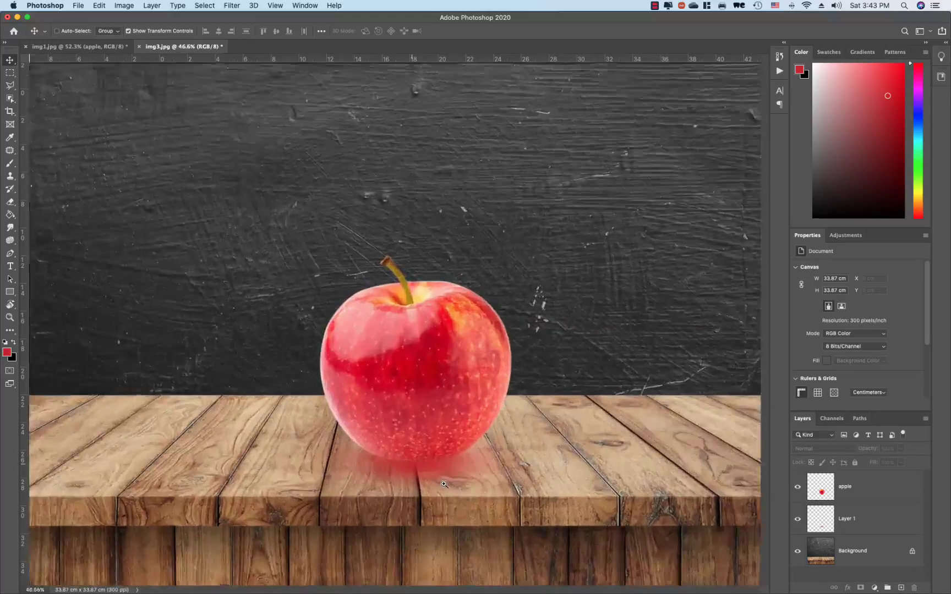
pyautogui.click(877, 527)
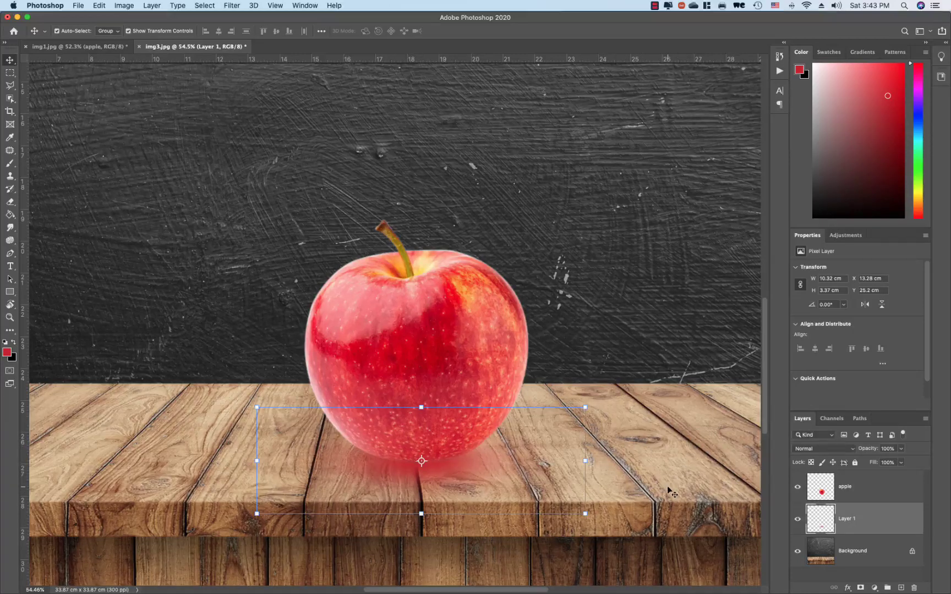
pyautogui.click(832, 450)
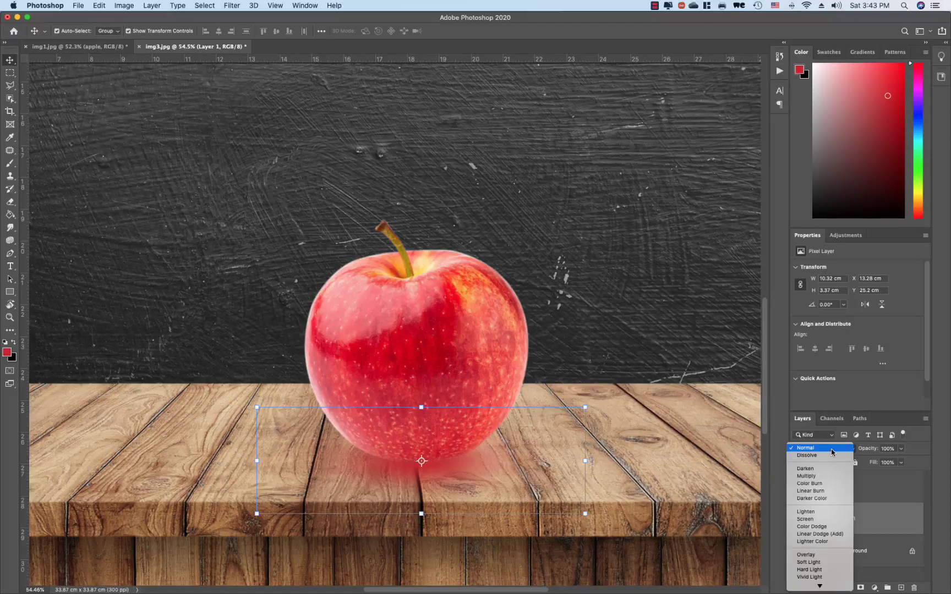
pyautogui.click(820, 476)
pyautogui.click(649, 449)
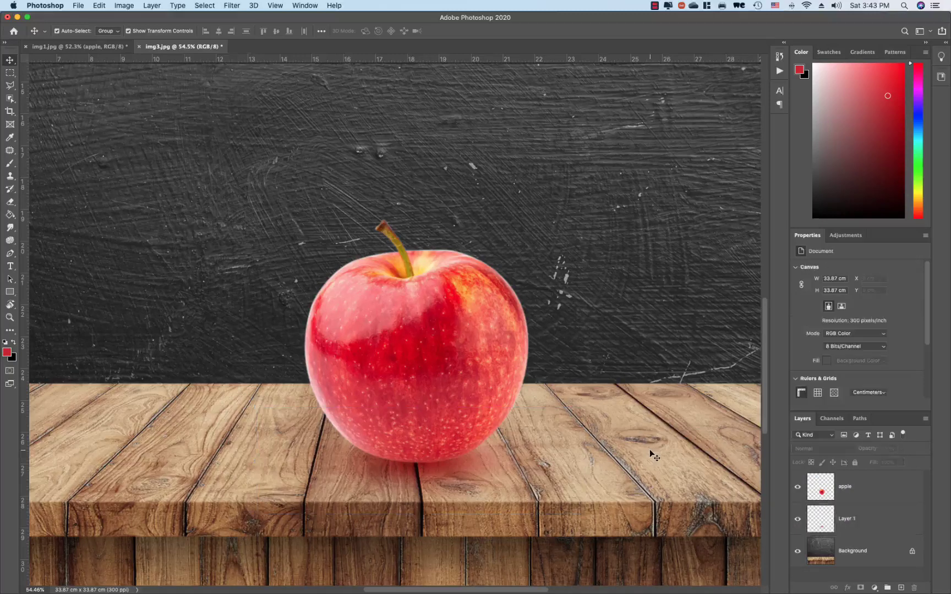
# Shift the red shadow slightly sideways and reshape it to about 11.47 × 2.98 cm beneath the apple, applying the transform.
pyautogui.press('super+0')
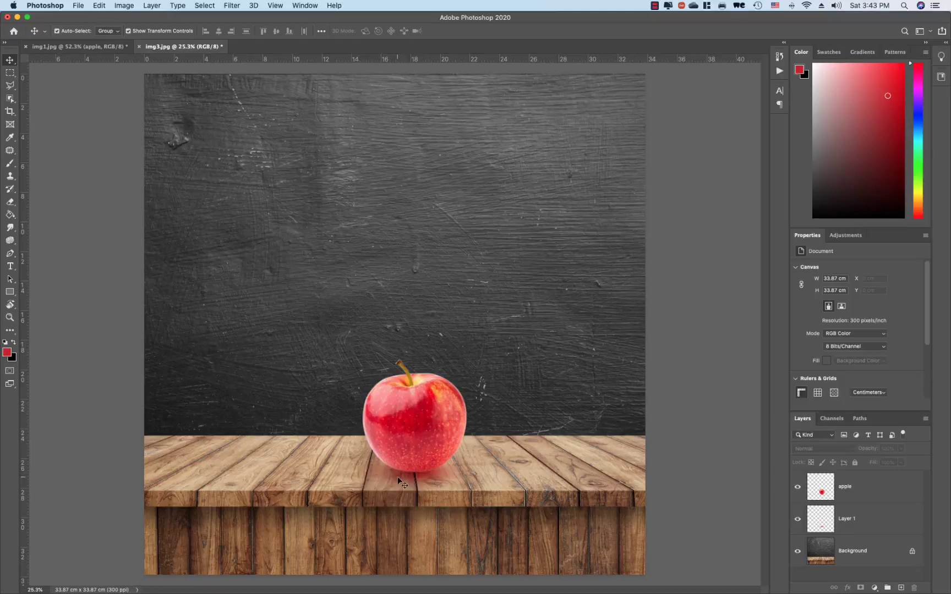
pyautogui.click(847, 521)
pyautogui.moveTo(414, 479); pyautogui.dragTo(391, 476)
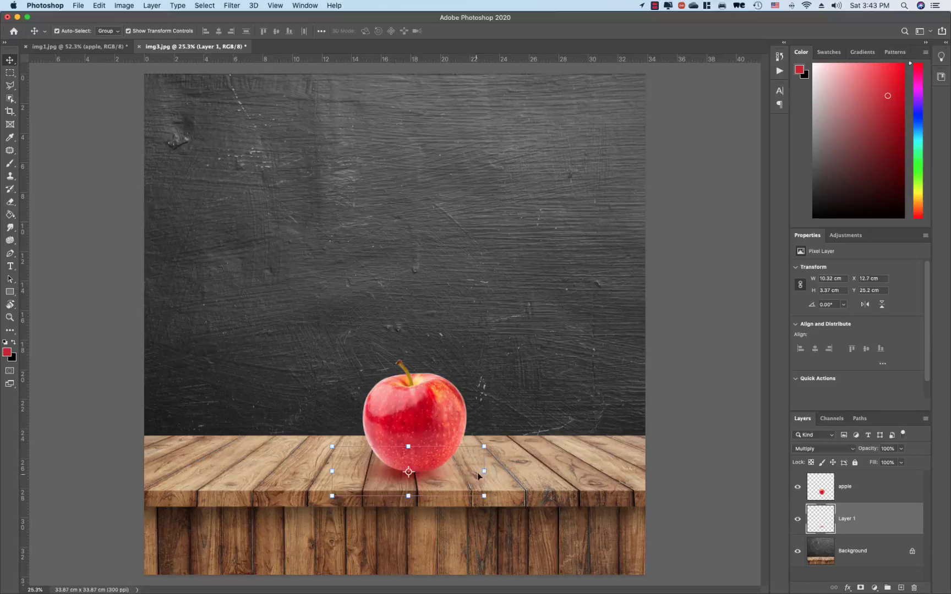
pyautogui.moveTo(483, 471); pyautogui.dragTo(502, 471)
pyautogui.moveTo(423, 494); pyautogui.dragTo(423, 489)
pyautogui.press('Return')
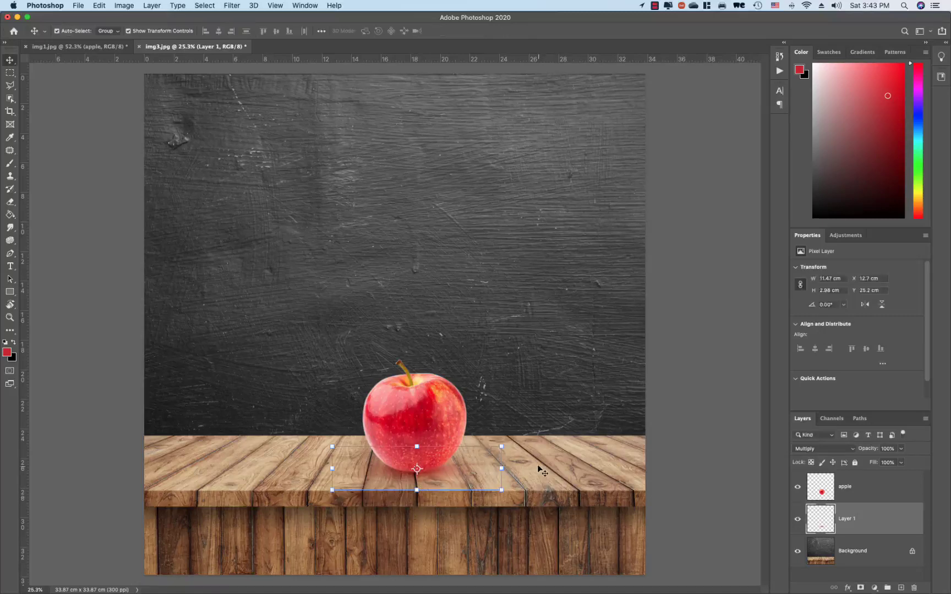
pyautogui.click(539, 467)
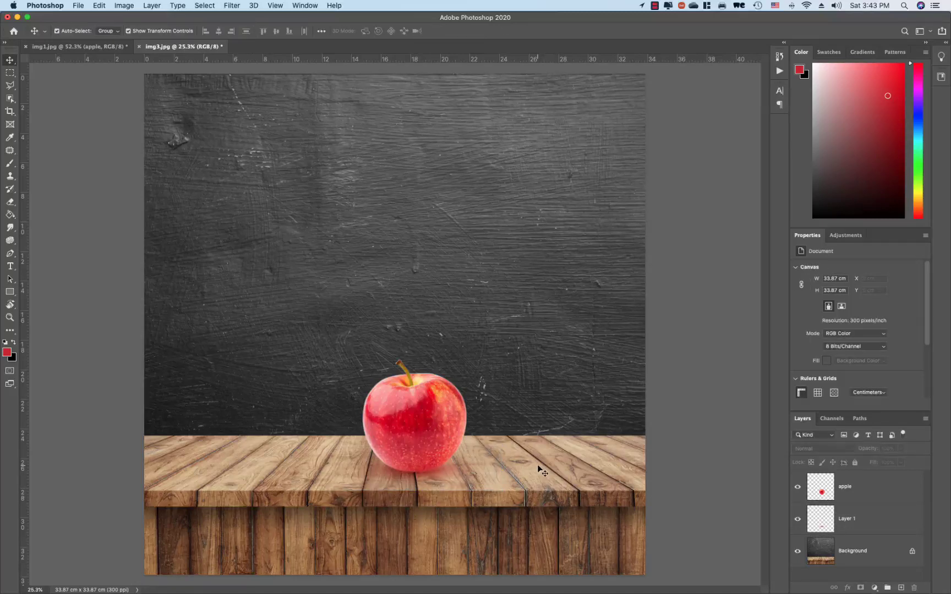
# Rename the red shadow layer as Shadow a.
pyautogui.scroll(5, 537, 465)
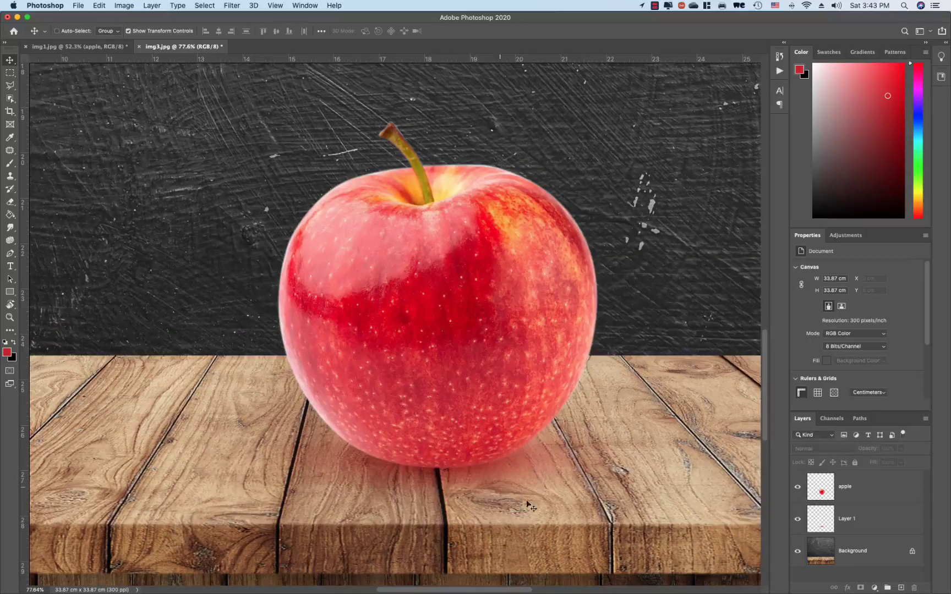
pyautogui.click(848, 519)
pyautogui.doubleClick(849, 518)
pyautogui.write('A')
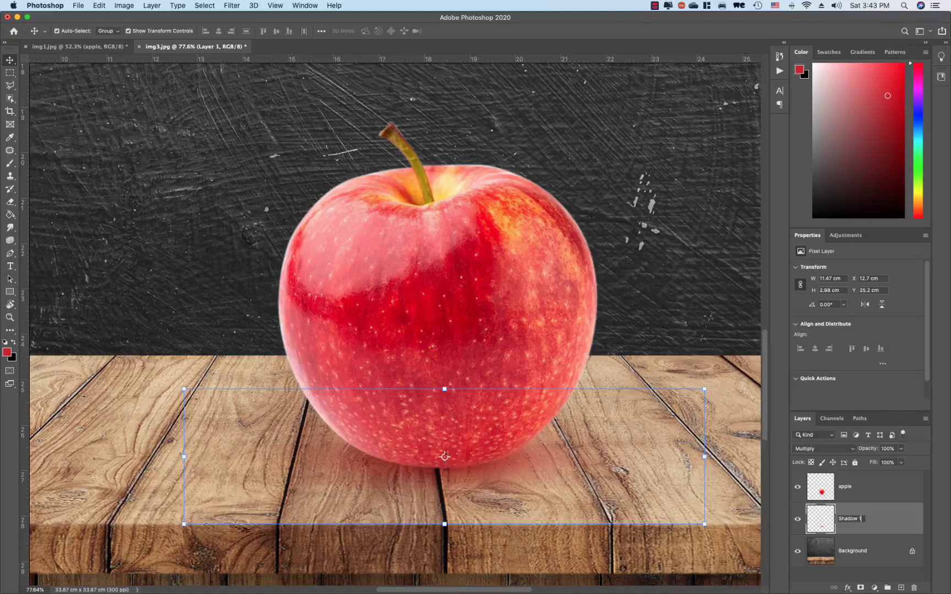
pyautogui.press('Return')
# Add a new layer above Shadow a and paint a soft black (#000000) spot about 6.83 × 6.89 cm at the apple's base.
pyautogui.click(901, 587)
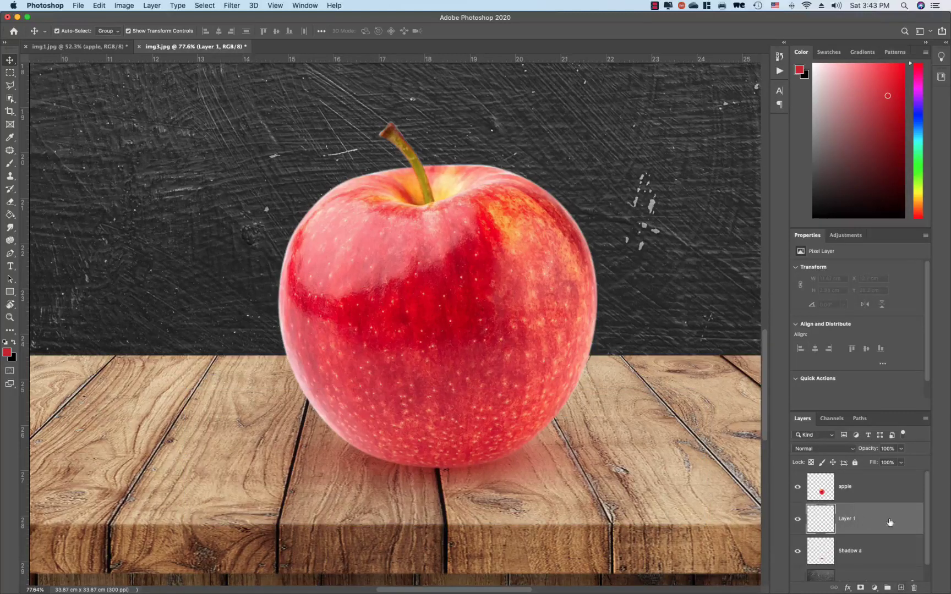
pyautogui.click(10, 164)
pyautogui.click(15, 343)
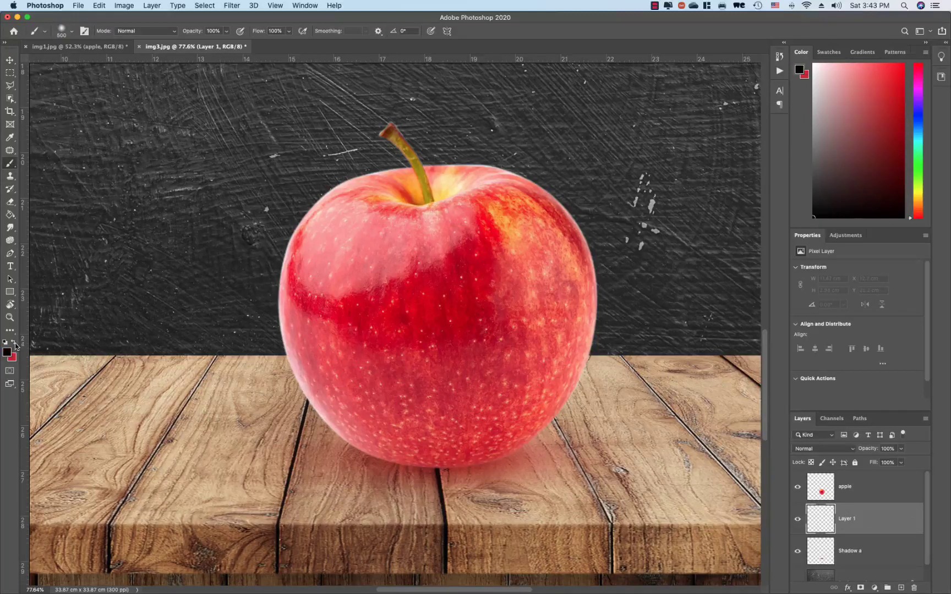
pyautogui.click(7, 352)
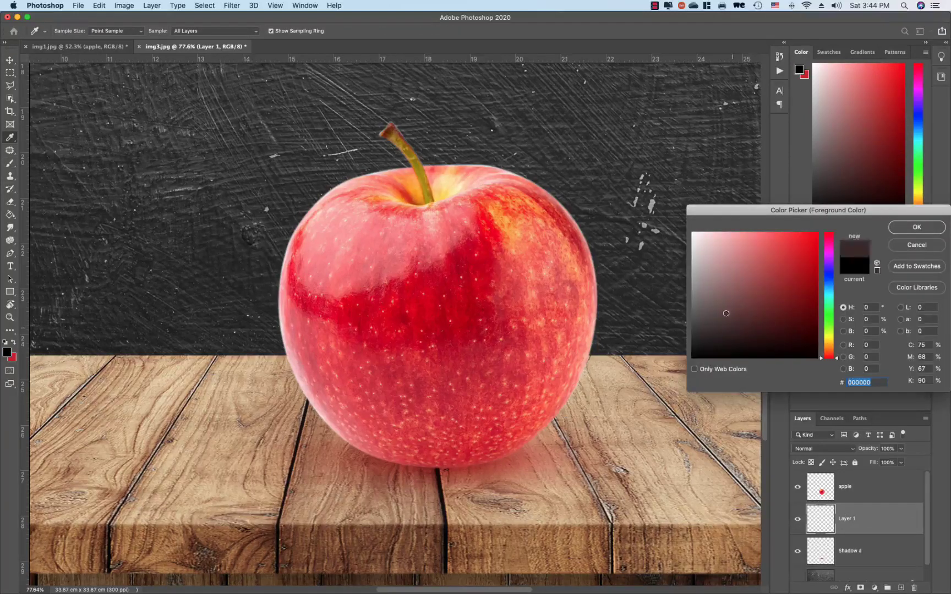
pyautogui.click(912, 230)
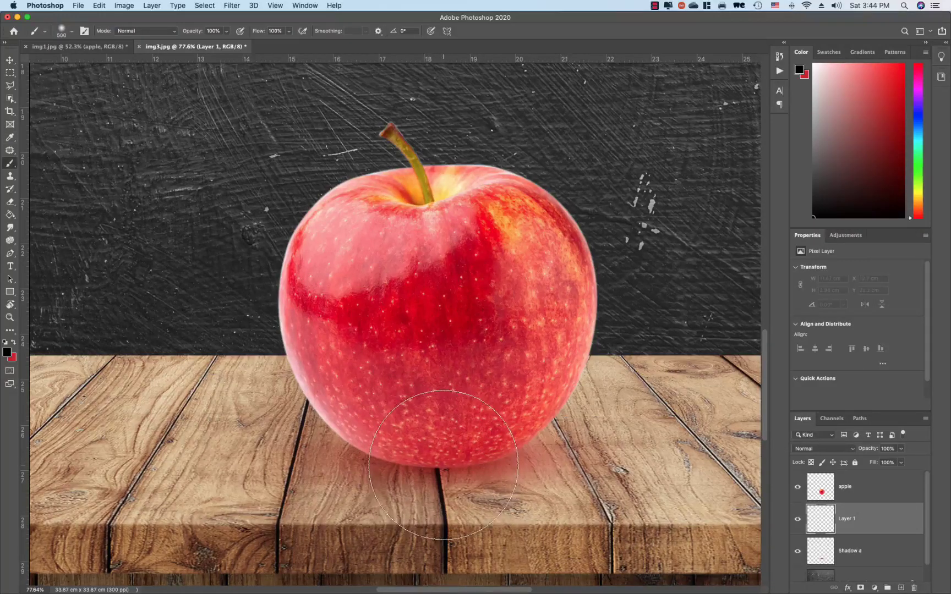
pyautogui.moveTo(413, 498); pyautogui.dragTo(479, 498)
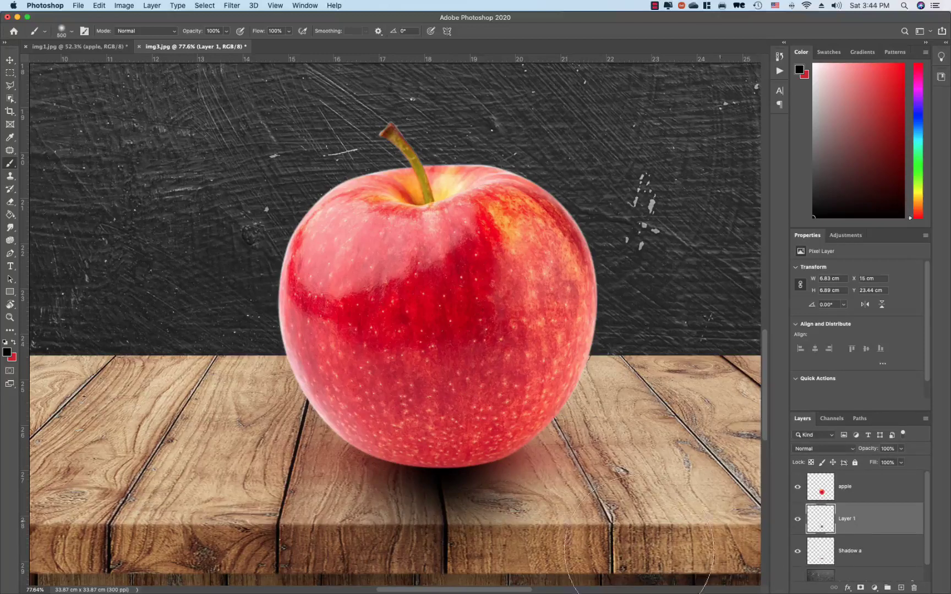
# Flatten and widen the black shadow to about 12.67 × 1.34 cm beneath the apple, apply the transform and deselect the layer.
pyautogui.click(10, 60)
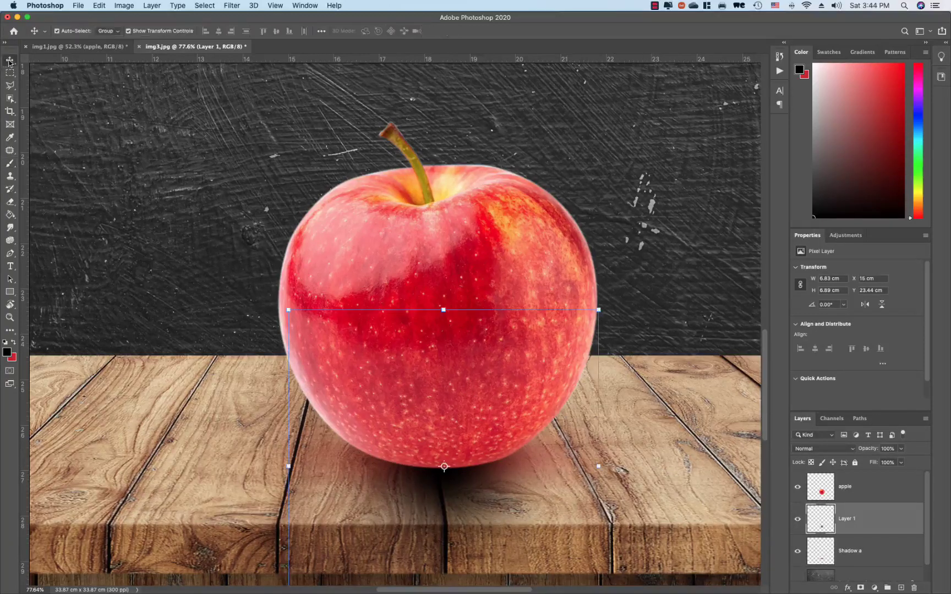
pyautogui.moveTo(444, 310); pyautogui.dragTo(444, 389)
pyautogui.moveTo(517, 466); pyautogui.dragTo(732, 466)
pyautogui.moveTo(364, 465); pyautogui.dragTo(294, 464)
pyautogui.moveTo(586, 479); pyautogui.dragTo(477, 483)
pyautogui.moveTo(440, 546); pyautogui.dragTo(445, 500)
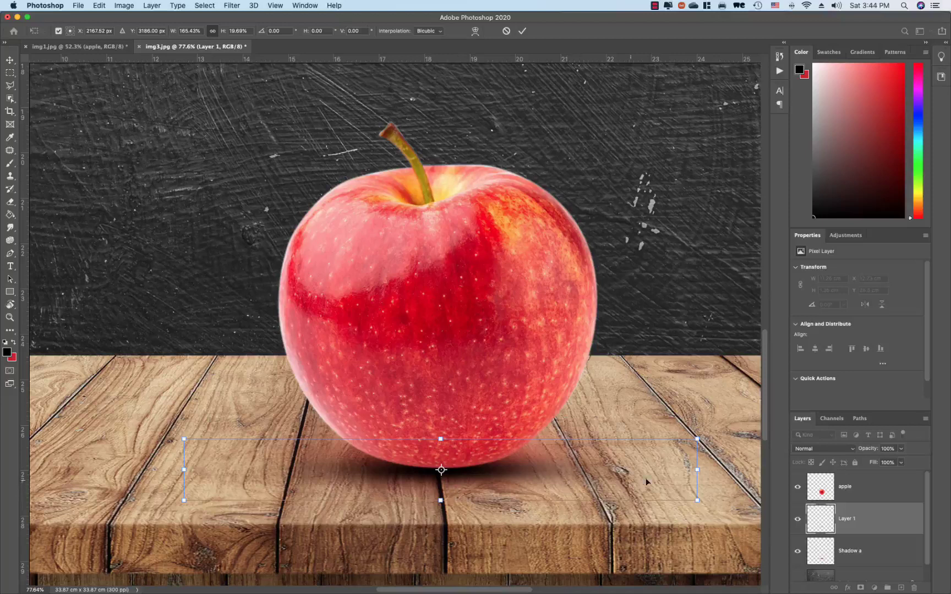
pyautogui.moveTo(697, 470); pyautogui.dragTo(731, 470)
pyautogui.moveTo(522, 468); pyautogui.dragTo(357, 437)
pyautogui.press('Return')
# Lower the opacity of the black shadow on Layer 1 to about 63% and deselect the layer.
pyautogui.press('super+0')
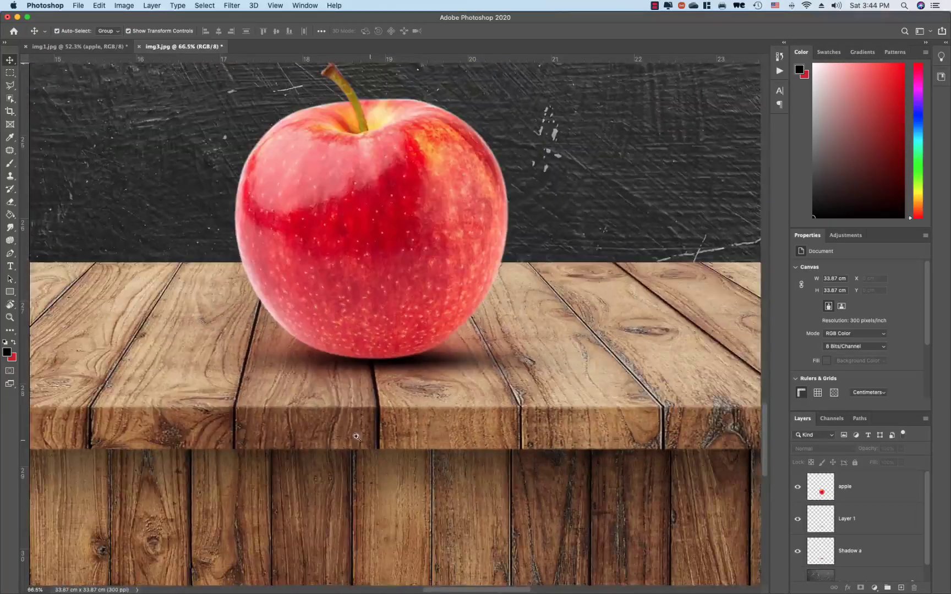
pyautogui.moveTo(435, 364); pyautogui.dragTo(527, 395)
pyautogui.click(530, 394)
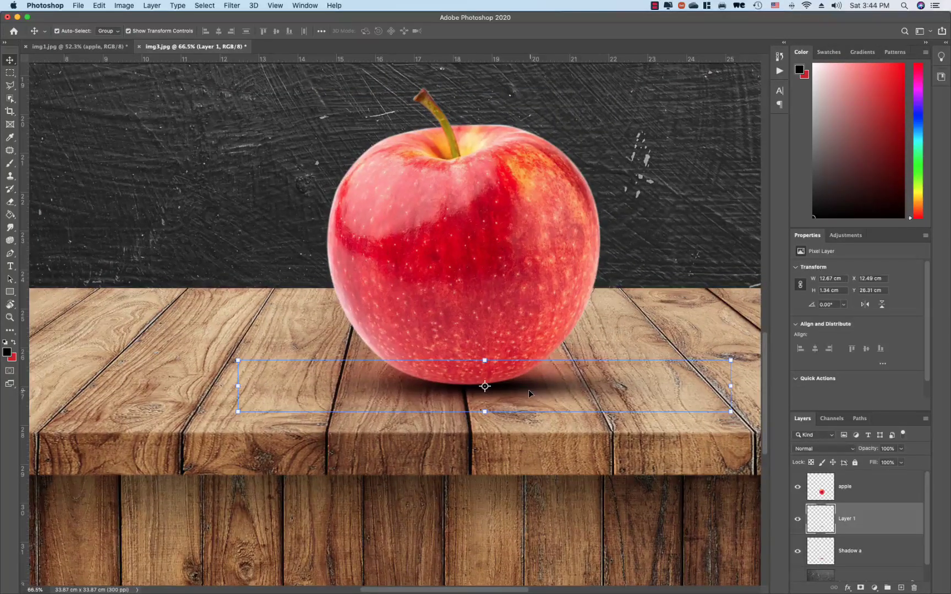
pyautogui.click(900, 449)
pyautogui.moveTo(898, 453); pyautogui.dragTo(883, 463)
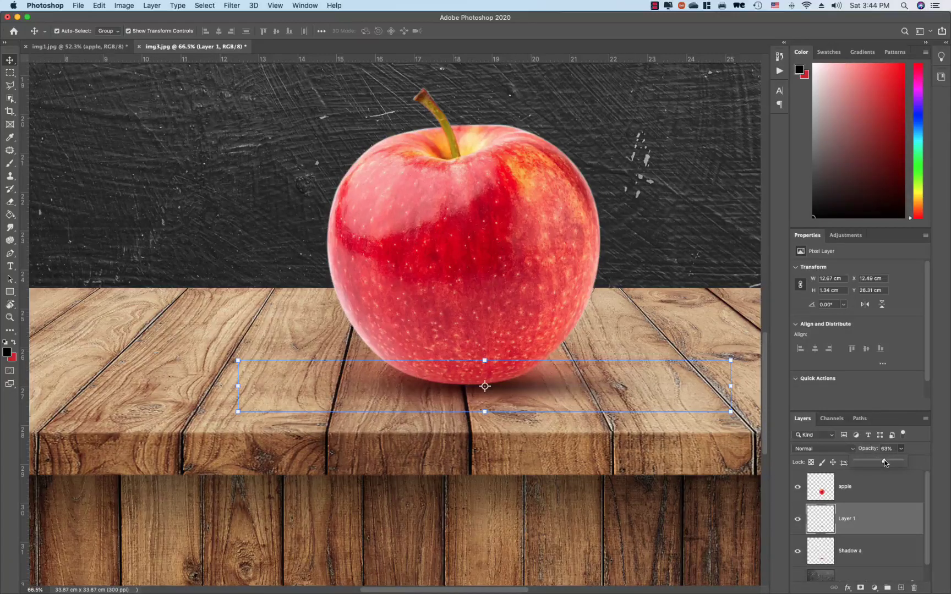
pyautogui.click(527, 443)
# Convert the locked Background into a regular layer named Background.
pyautogui.moveTo(525, 380); pyautogui.dragTo(443, 429)
pyautogui.press('super+r')
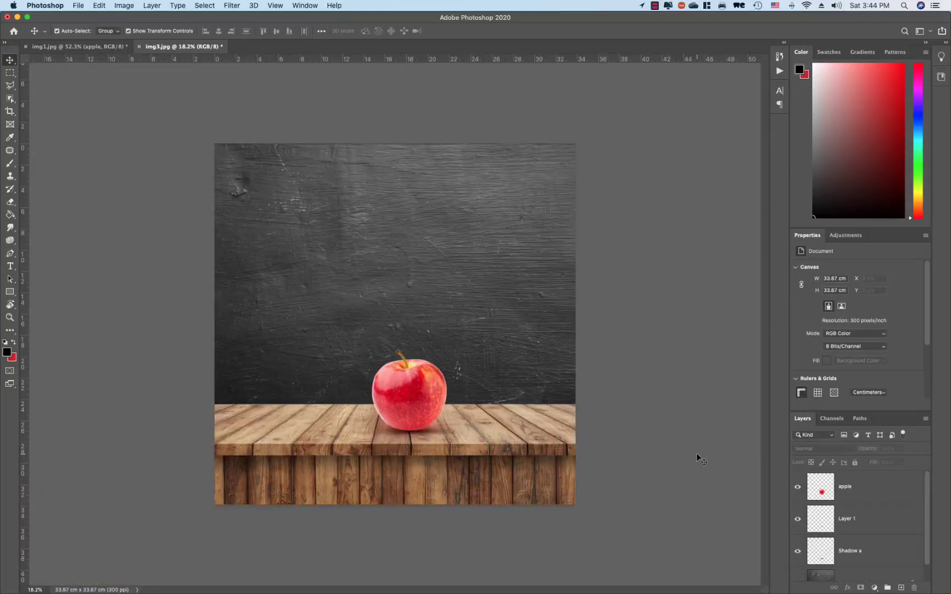
pyautogui.moveTo(440, 443); pyautogui.dragTo(458, 443)
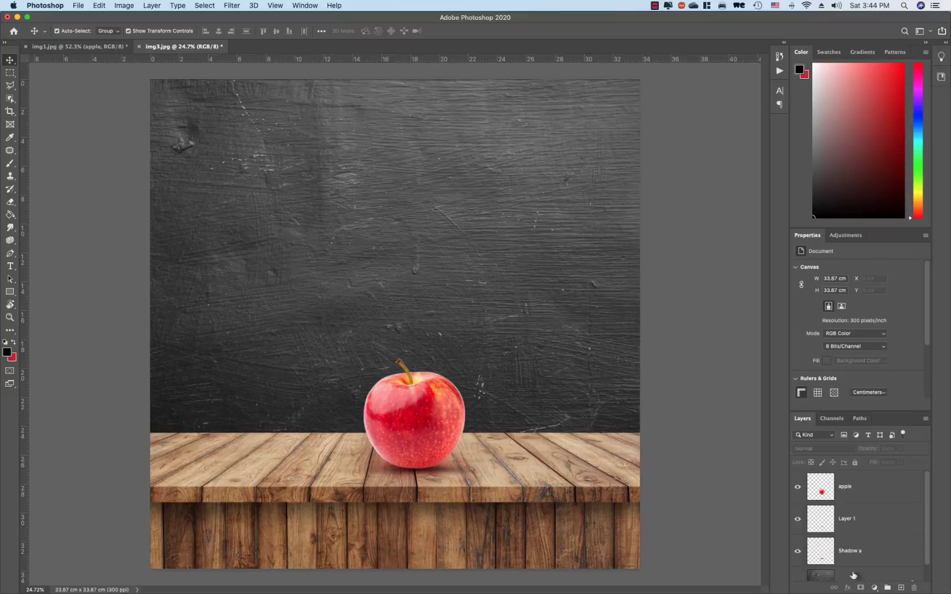
pyautogui.scroll(-1, 859, 528)
pyautogui.click(910, 567)
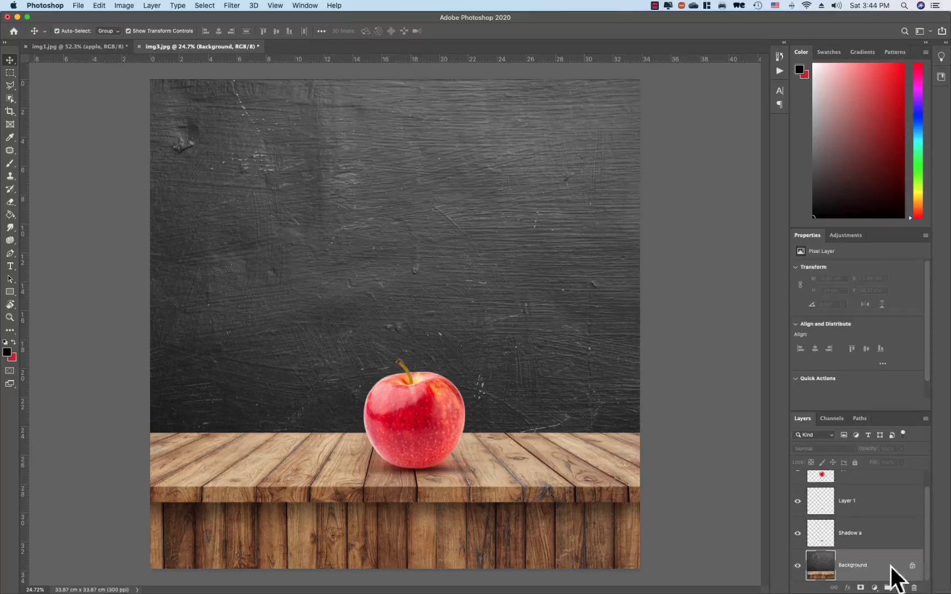
pyautogui.doubleClick(876, 570)
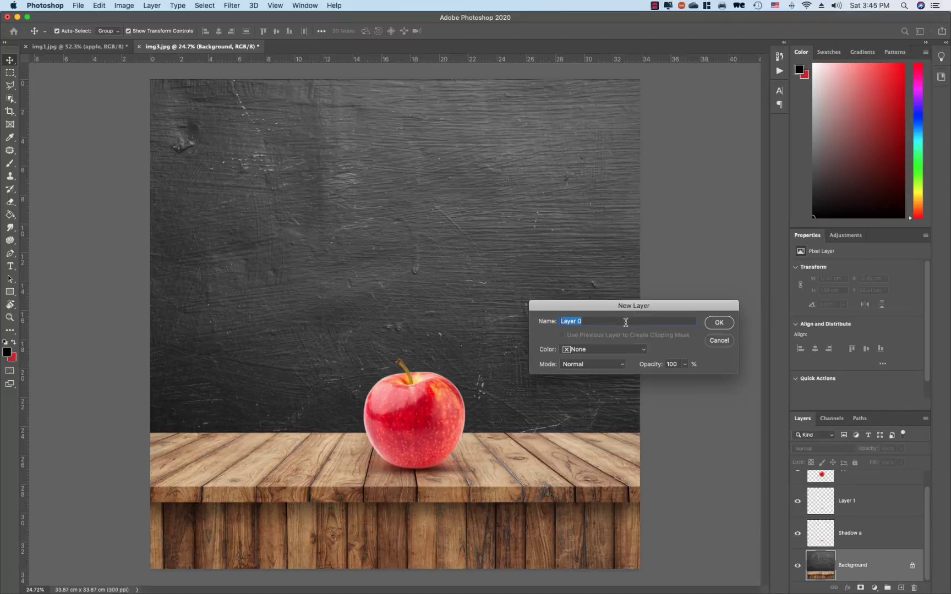
pyautogui.write('Background')
pyautogui.press('Return')
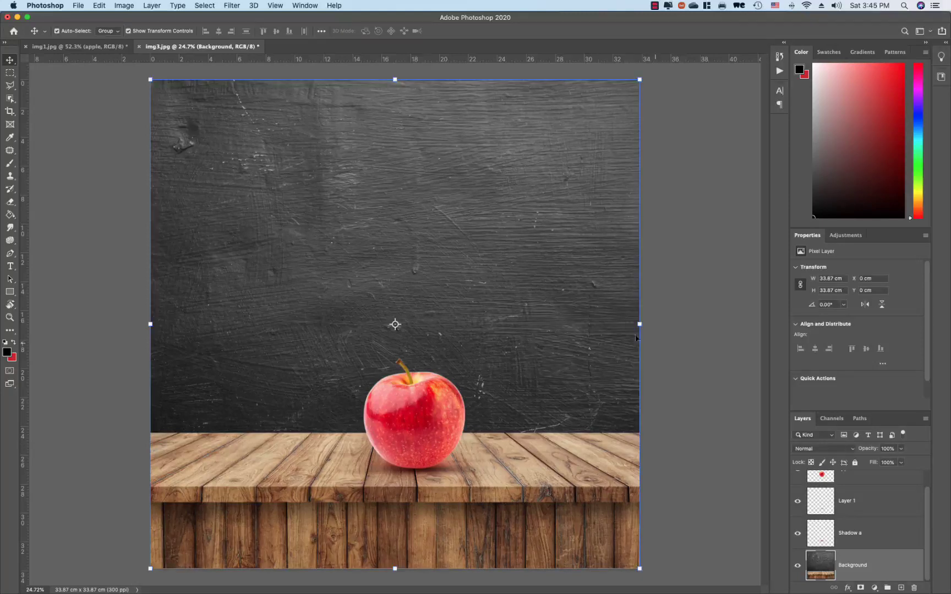
# Select the blackboard area above the table, about 33.87 × 24.54 cm, delete it from the Background layer and clear the selection.
pyautogui.click(9, 74)
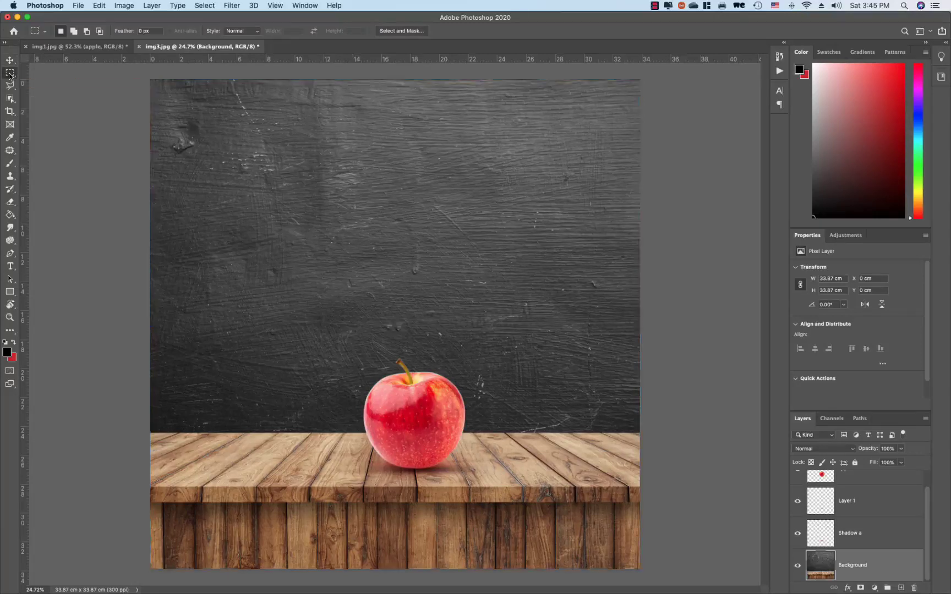
pyautogui.moveTo(150, 79); pyautogui.dragTo(201, 176)
pyautogui.moveTo(346, 289); pyautogui.dragTo(698, 432)
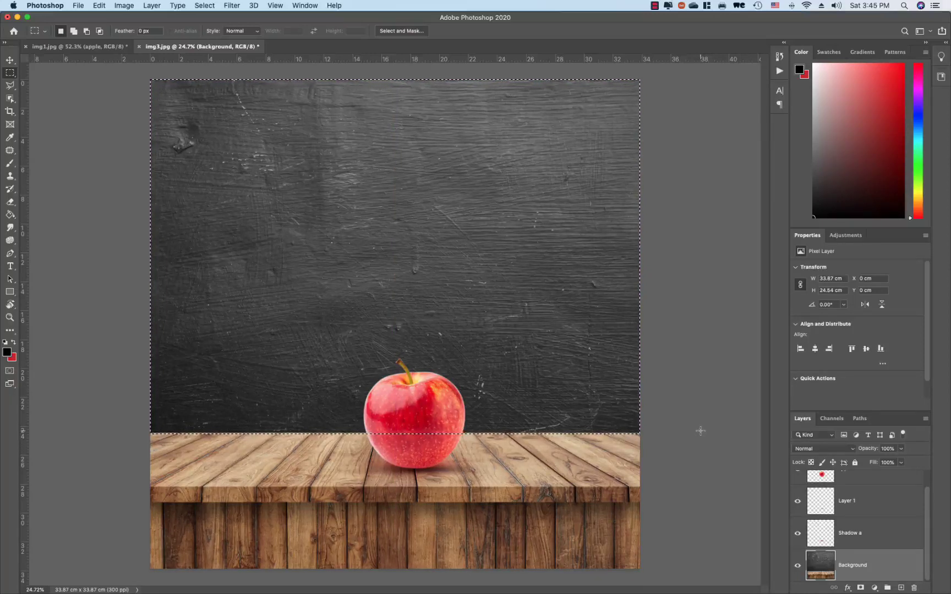
pyautogui.press('Delete')
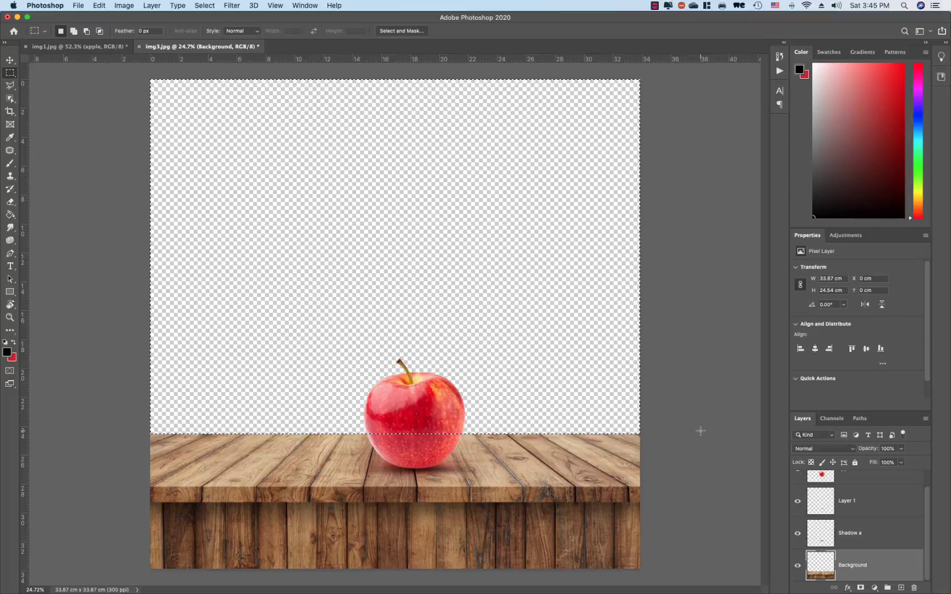
pyautogui.press('super+d')
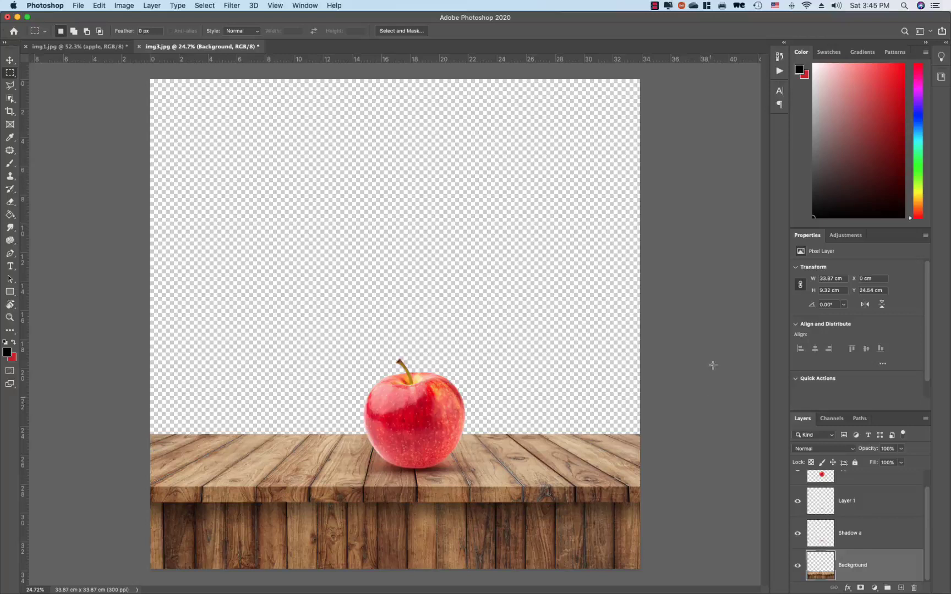
# Place img2.jpg from the Files folder in Finder into the img3.jpg document and return to the full Photoshop window.
pyautogui.moveTo(758, 19); pyautogui.dragTo(569, 23)
pyautogui.click(922, 325)
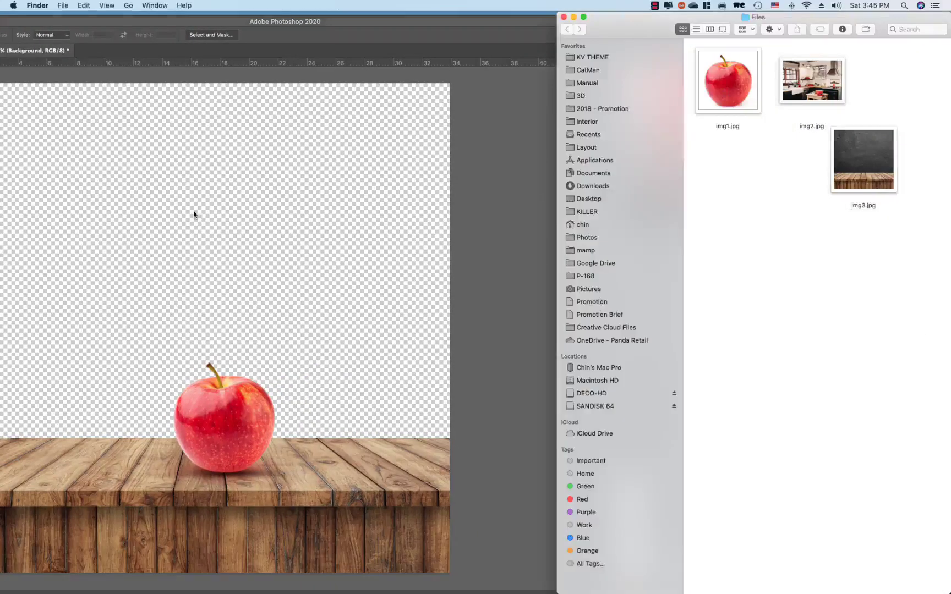
pyautogui.moveTo(821, 88); pyautogui.dragTo(282, 174)
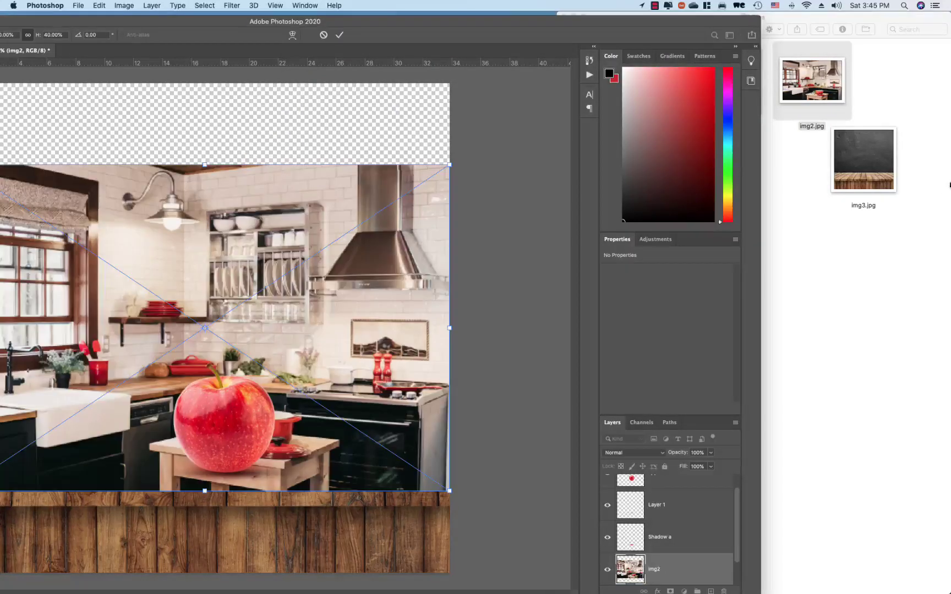
pyautogui.click(949, 185)
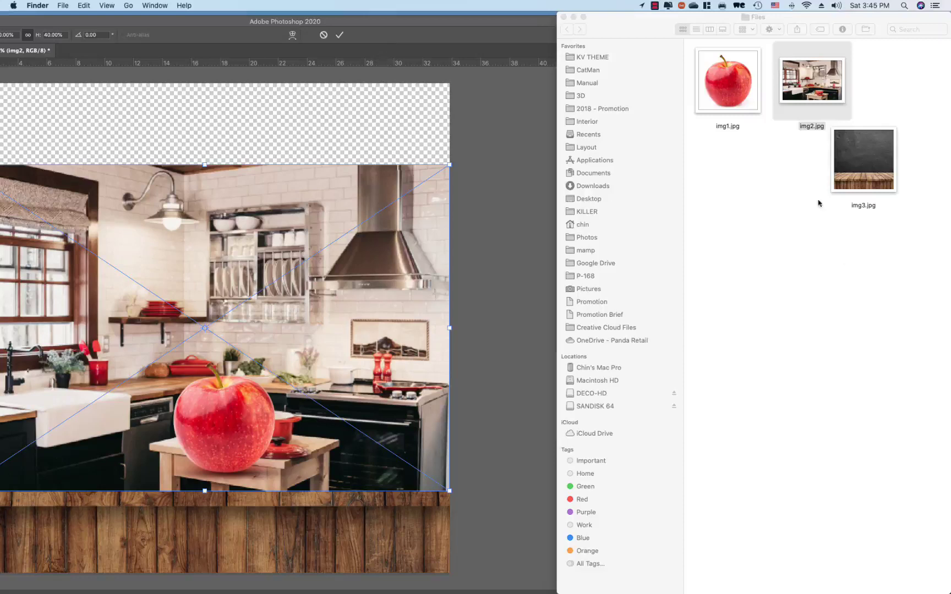
pyautogui.click(528, 22)
pyautogui.doubleClick(529, 22)
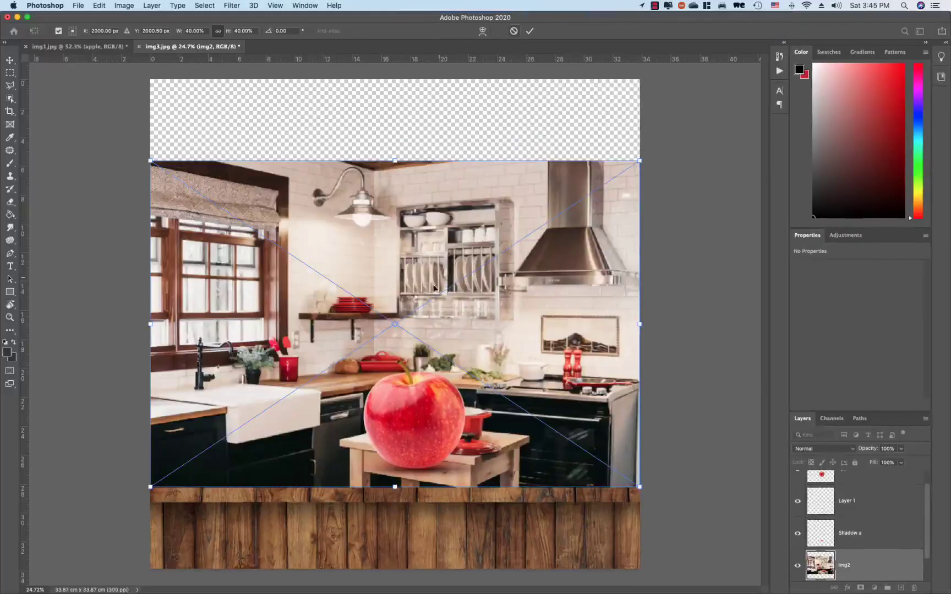
# Move the placed kitchen image upward, scale it to 53.65% to fill the area above the table, and apply the placement.
pyautogui.moveTo(499, 219); pyautogui.dragTo(497, 179)
pyautogui.moveTo(639, 108); pyautogui.dragTo(734, 66)
pyautogui.press('Return')
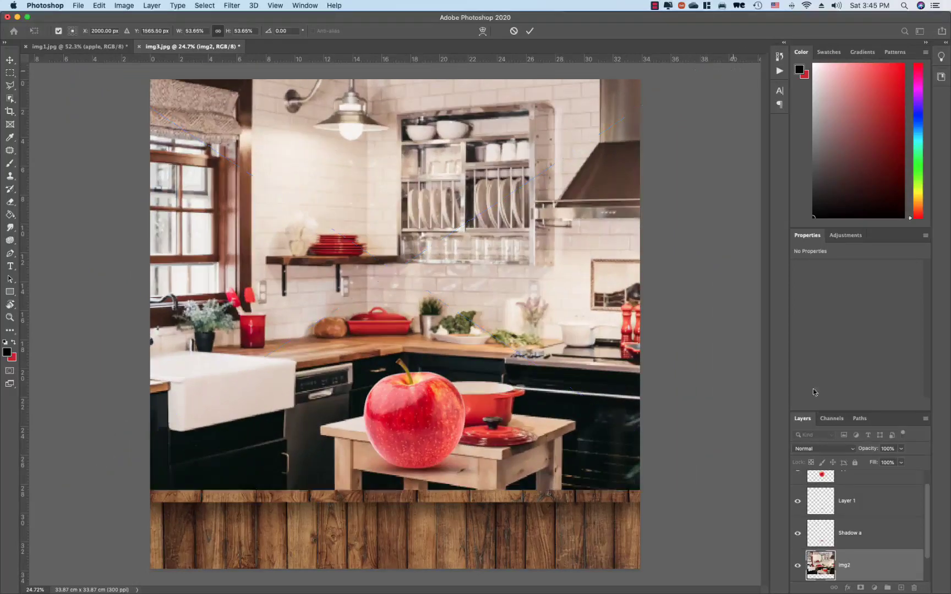
# Move the img2 layer beneath the Background layer so the kitchen lies behind the wooden table.
pyautogui.press('m')
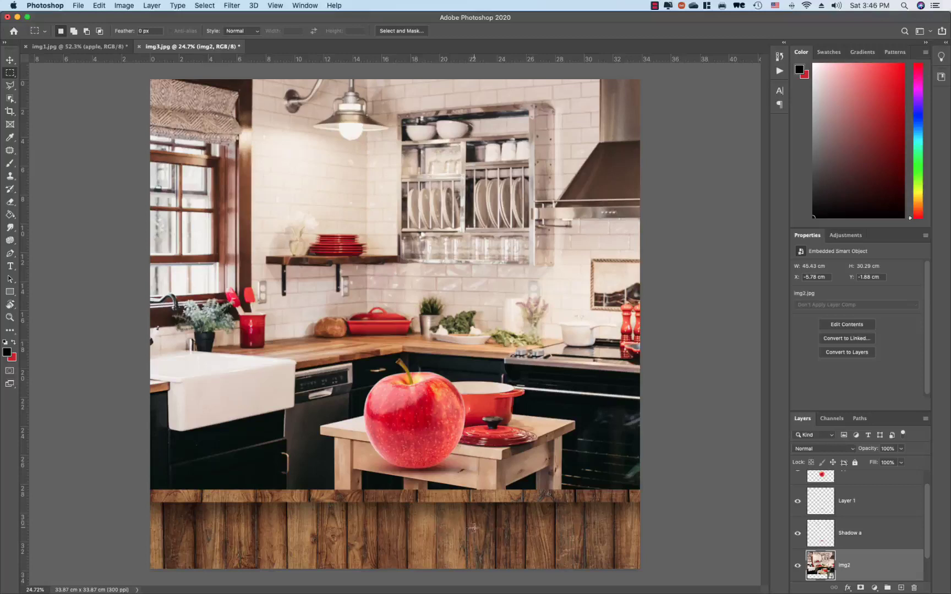
pyautogui.scroll(-2, 835, 519)
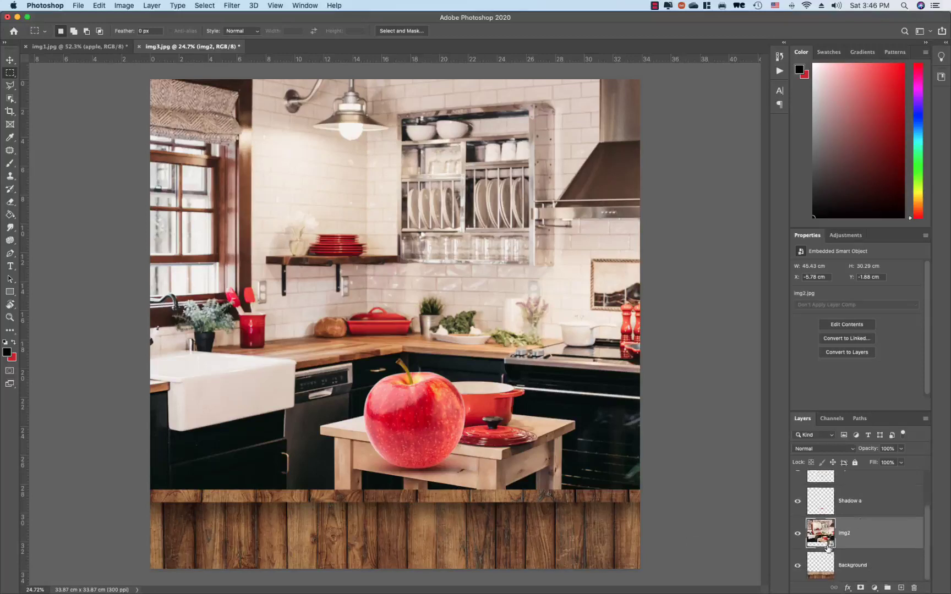
pyautogui.moveTo(848, 574); pyautogui.dragTo(851, 581)
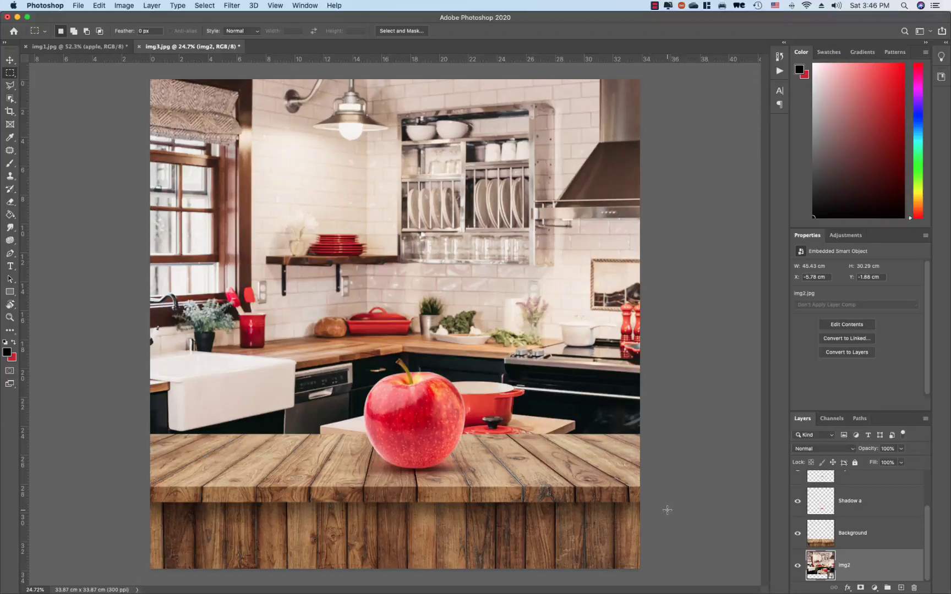
# Apply a Gaussian Blur with a 36-pixel radius to the img2 kitchen layer.
pyautogui.click(233, 5)
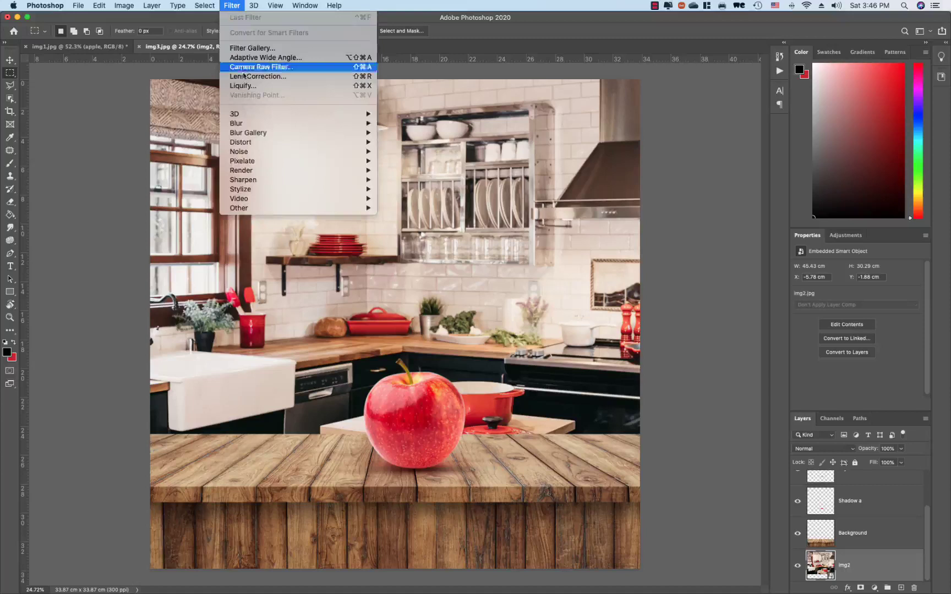
pyautogui.moveTo(248, 123)
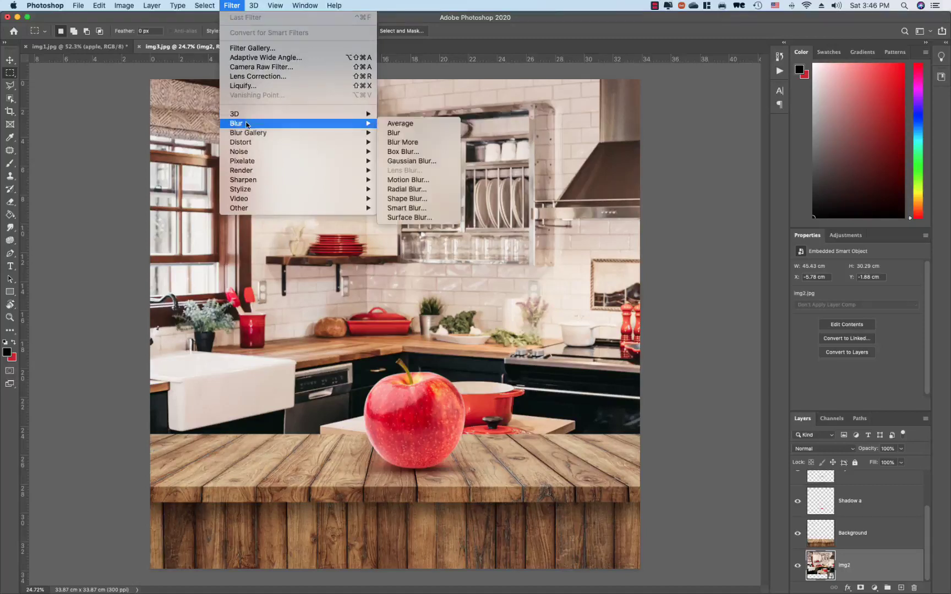
pyautogui.click(419, 161)
pyautogui.moveTo(677, 289); pyautogui.dragTo(681, 290)
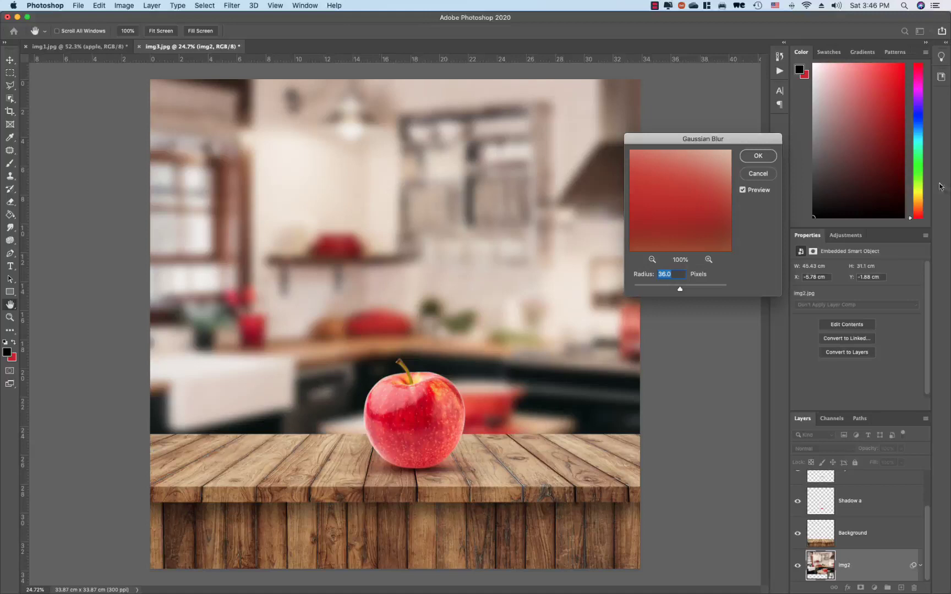
pyautogui.click(757, 157)
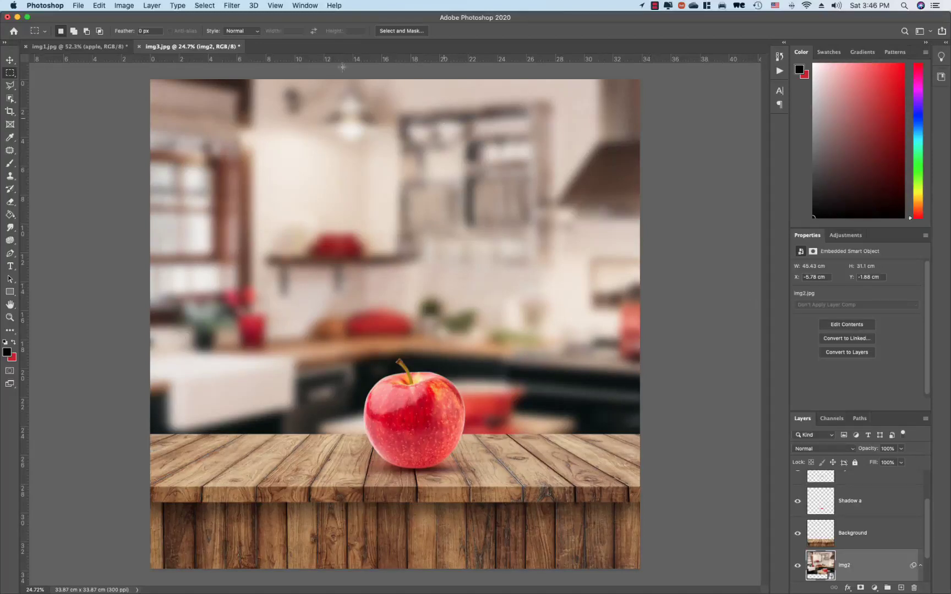
# Crop the image to a 16:9 frame of about 32.19 × 18.11 cm, containing the whole apple, the table top and the kitchen behind.
pyautogui.click(10, 113)
pyautogui.click(97, 31)
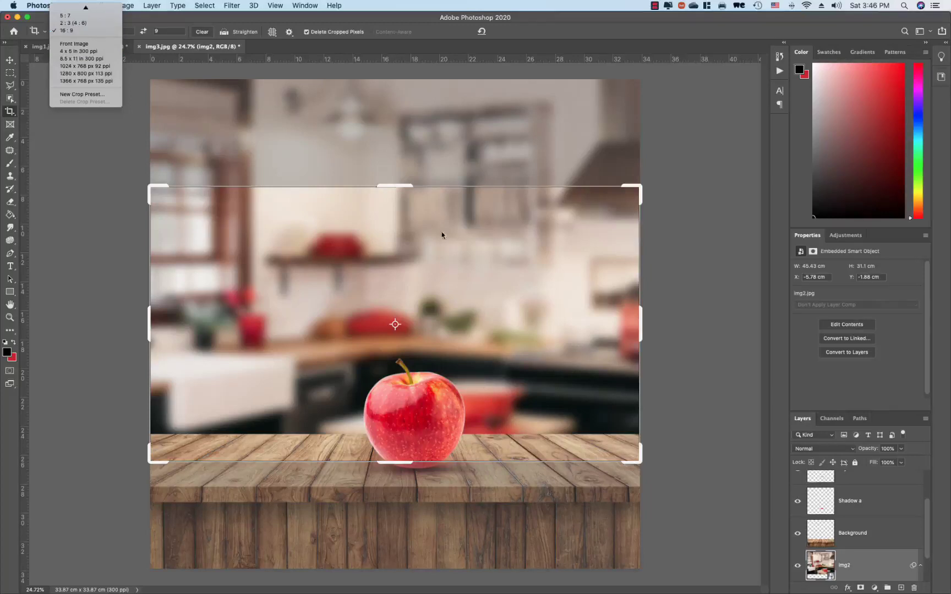
pyautogui.click(450, 347)
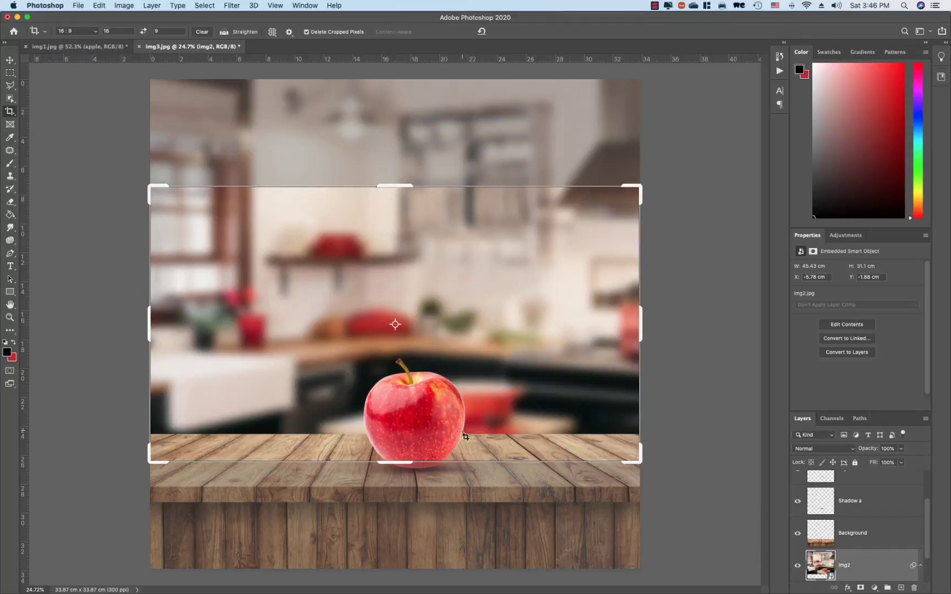
pyautogui.click(437, 435)
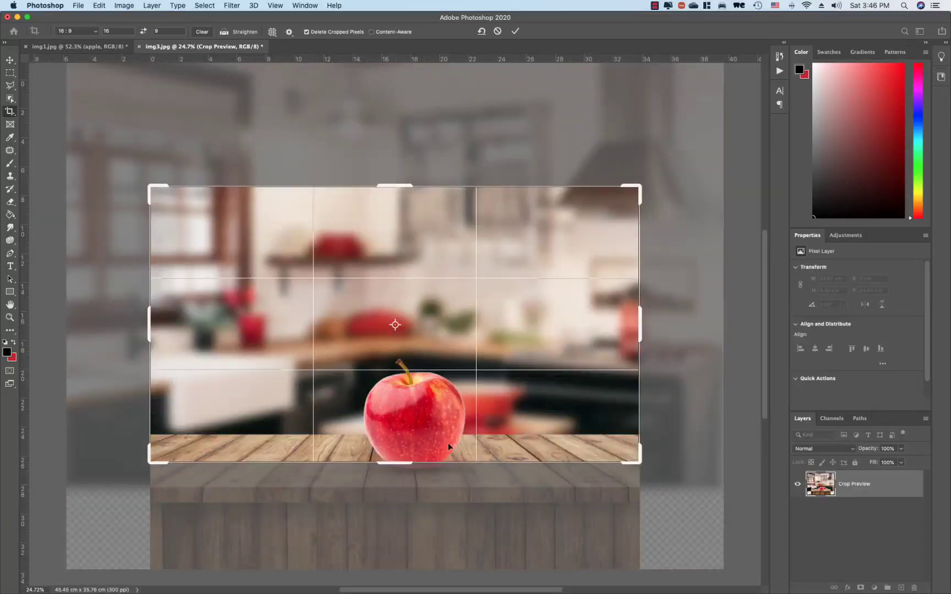
pyautogui.moveTo(449, 447); pyautogui.dragTo(447, 411)
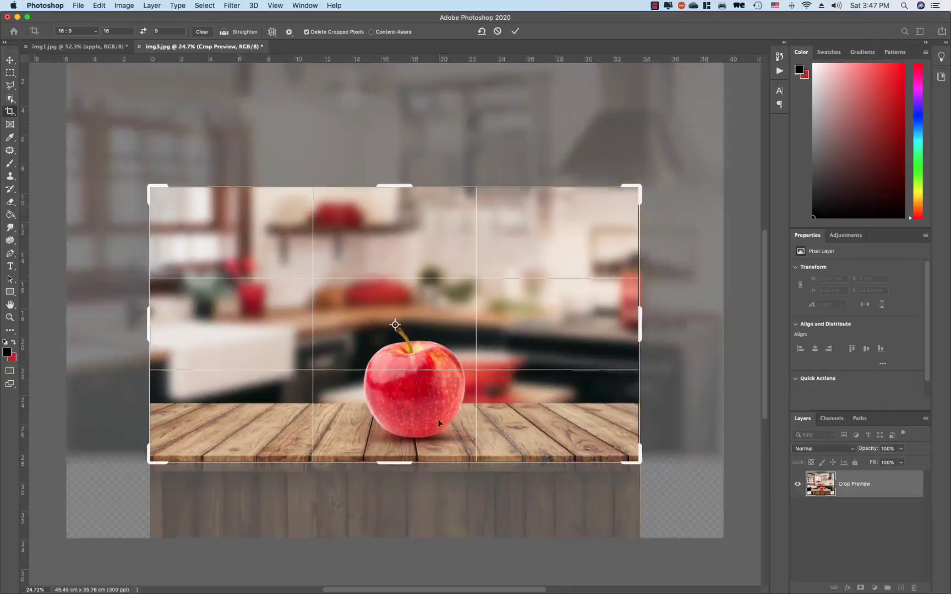
pyautogui.moveTo(144, 188); pyautogui.dragTo(161, 195)
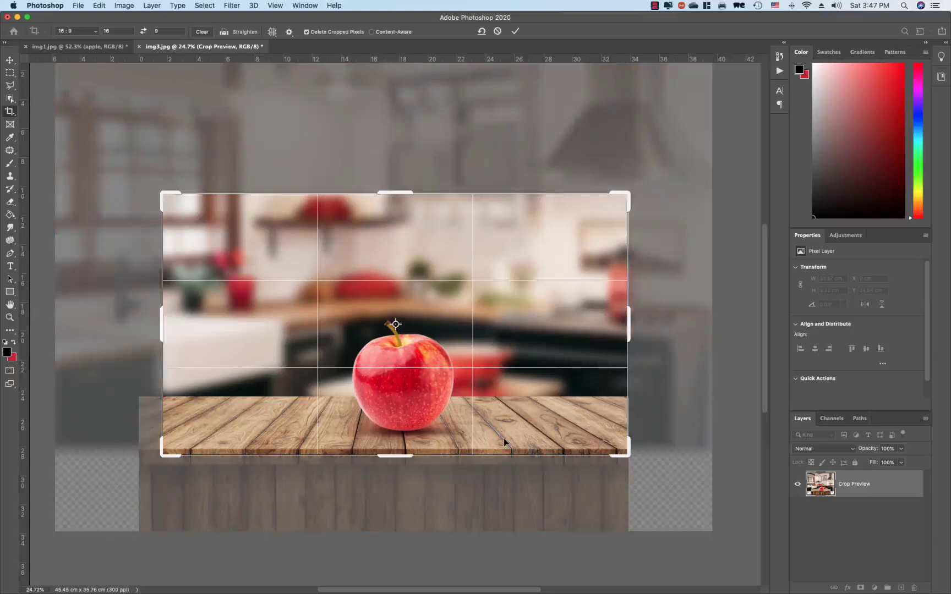
pyautogui.press('Return')
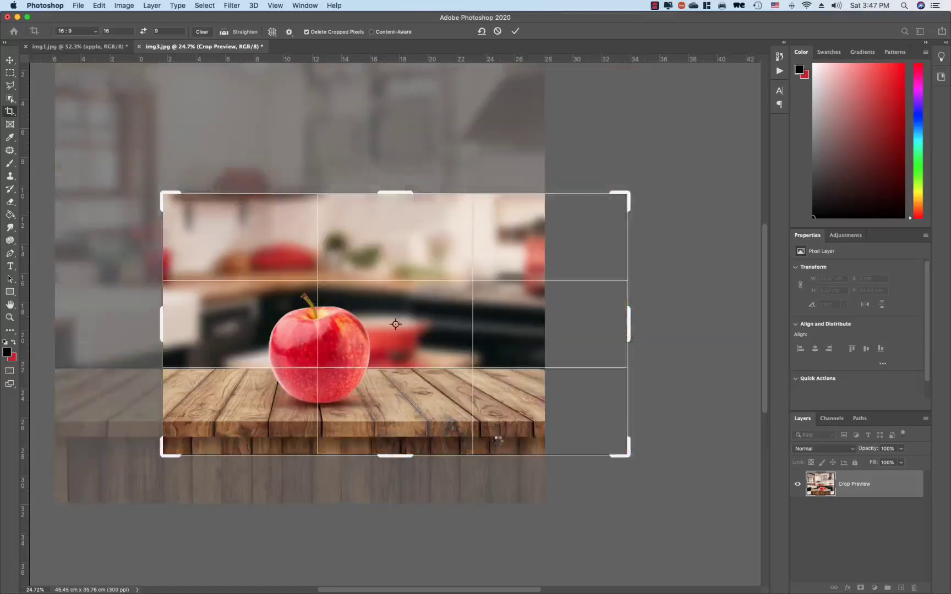
pyautogui.press('v')
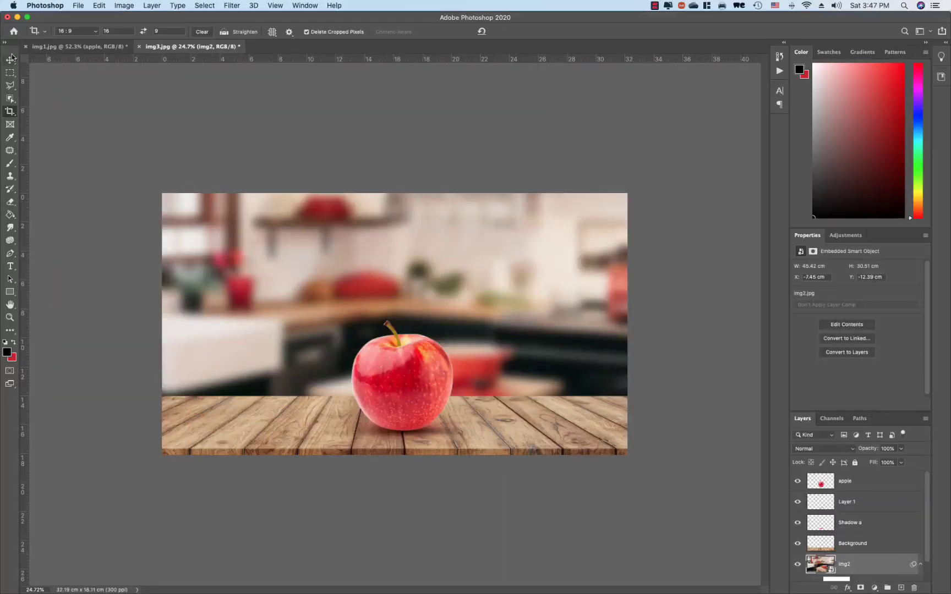
pyautogui.click(331, 147)
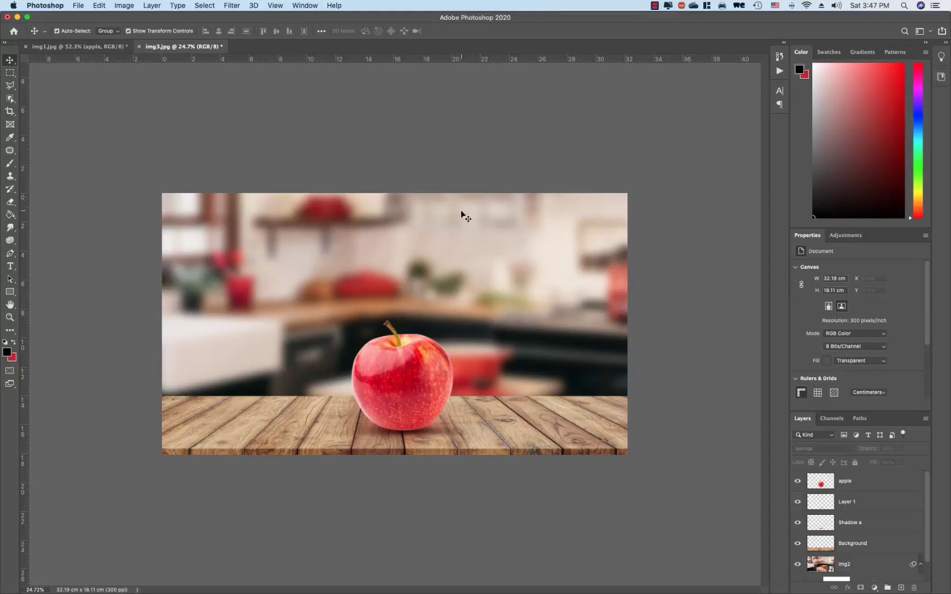
pyautogui.press('Tab')
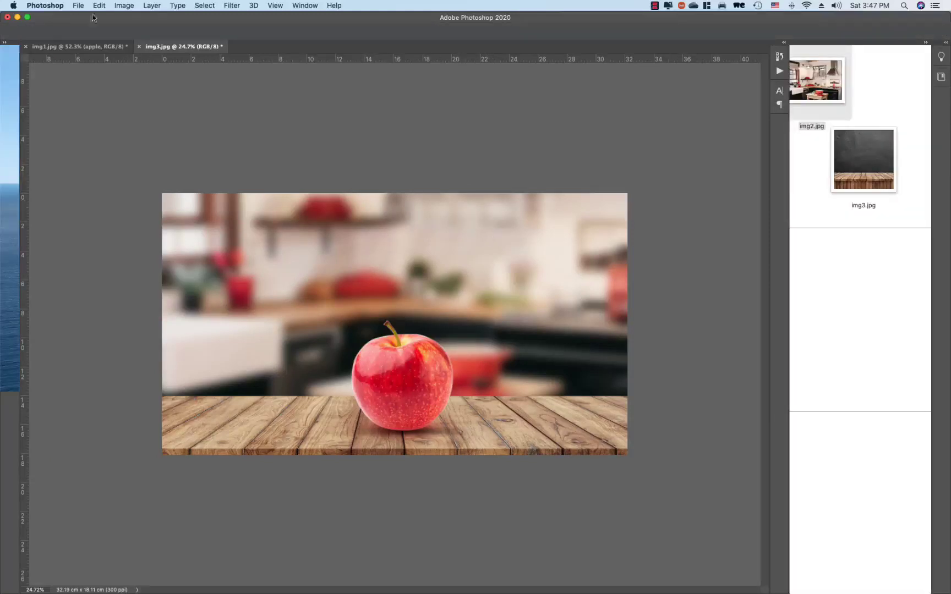
pyautogui.click(27, 17)
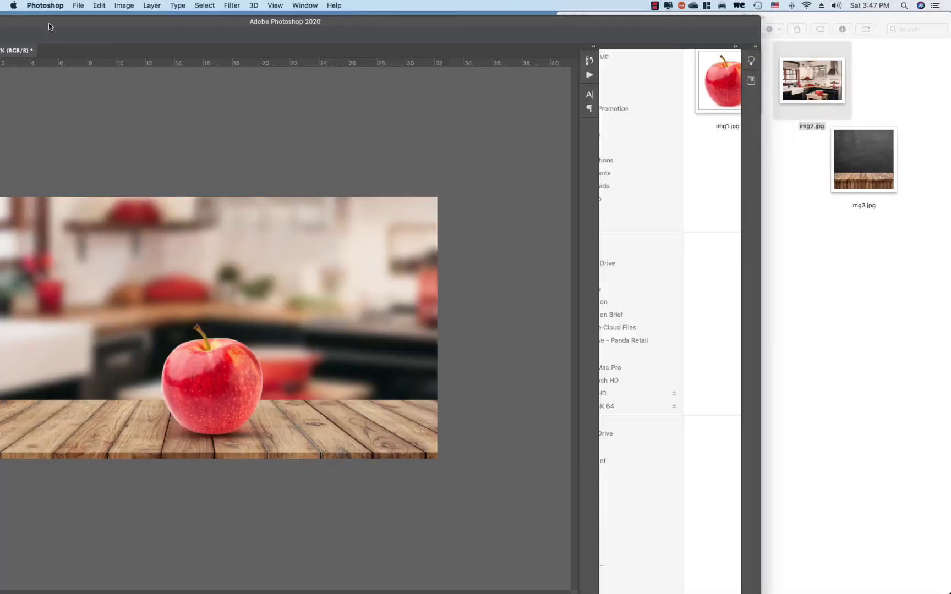
pyautogui.moveTo(44, 22); pyautogui.dragTo(302, 27)
pyautogui.press('Tab')
pyautogui.click(97, 27)
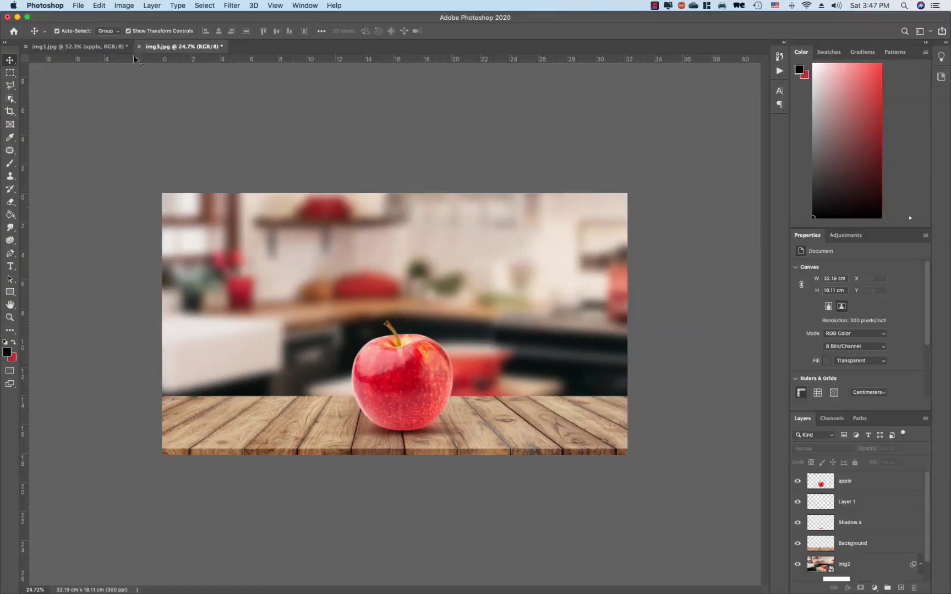
# View the finished composite in full screen mode against black with the panels hidden, enlarged to nearly fill the display.
pyautogui.press('f')
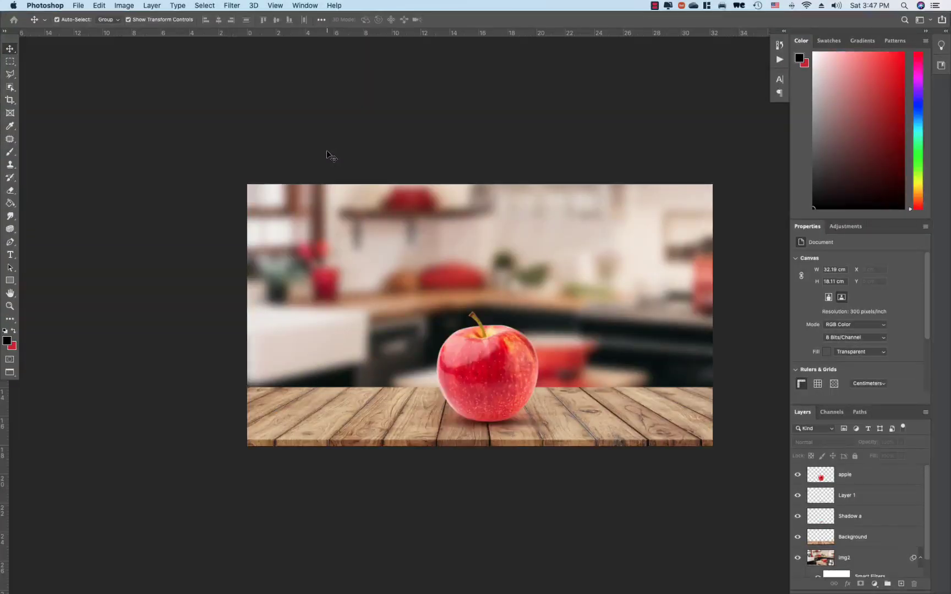
pyautogui.press('f')
pyautogui.press('z')
pyautogui.click(606, 340)
pyautogui.moveTo(595, 339); pyautogui.dragTo(642, 360)
pyautogui.hotkey('ctrl', 'r')
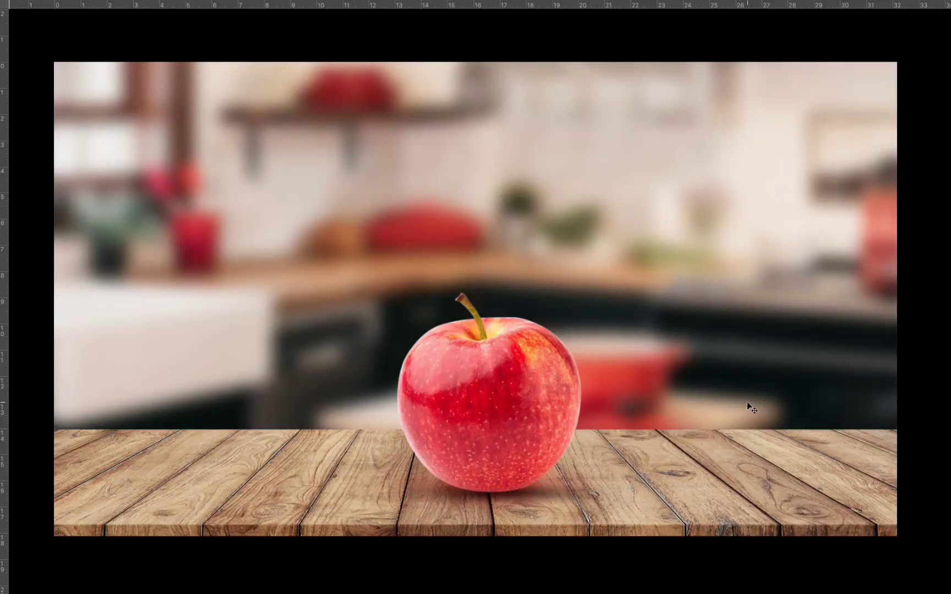
# Show the panels again and fit the whole composite into the free canvas area beside them.
pyautogui.press('Tab')
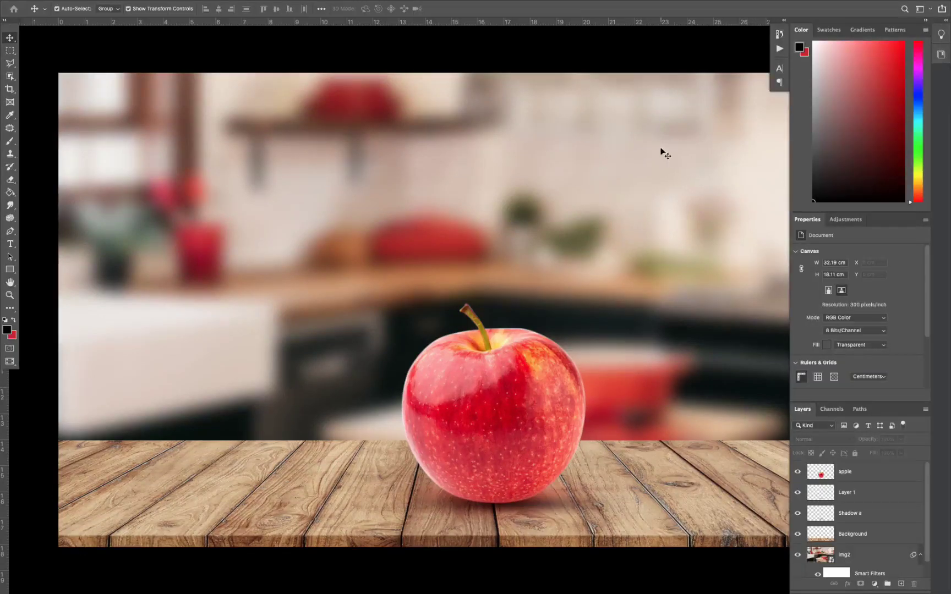
pyautogui.scroll(-2, 472, 333)
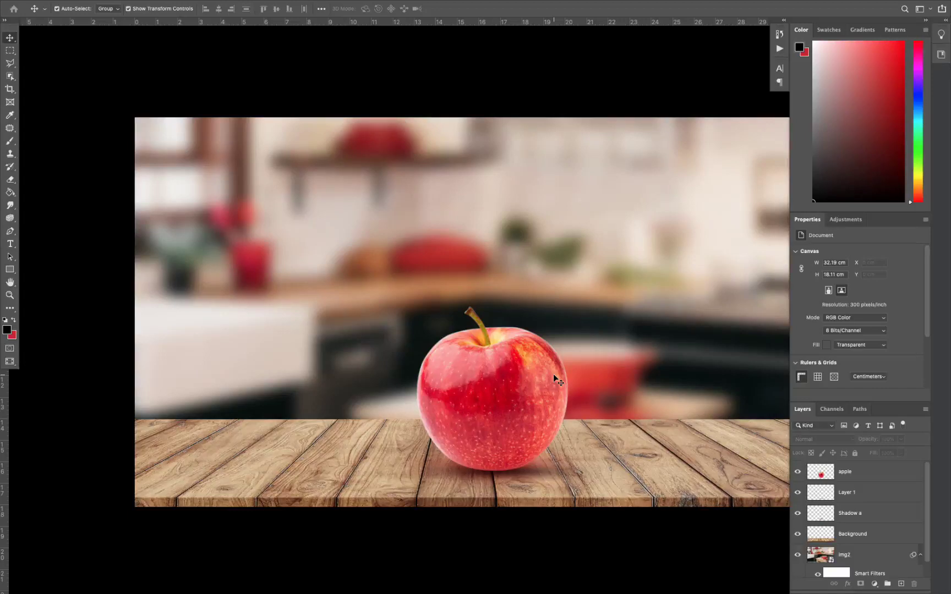
pyautogui.hscroll(3, 552, 374)
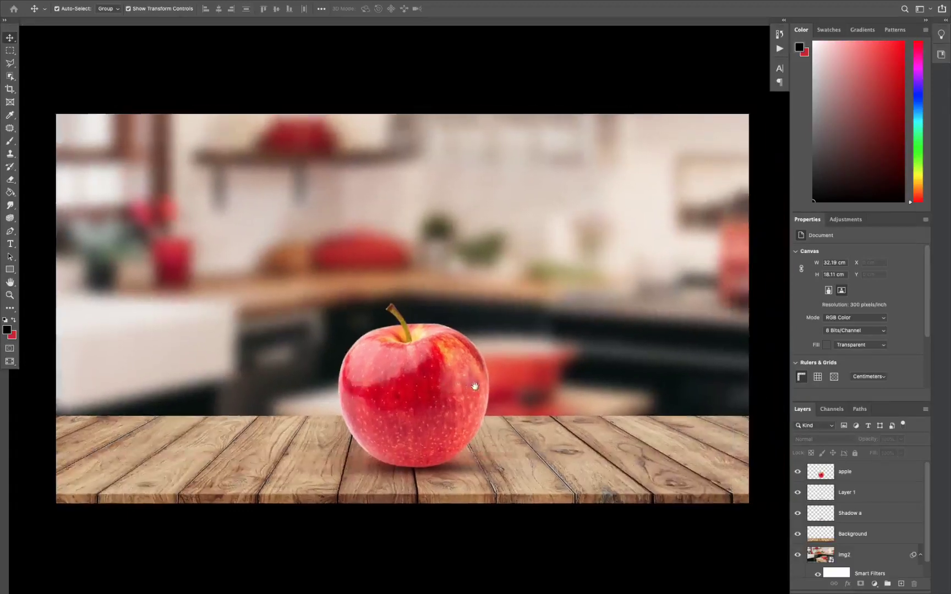